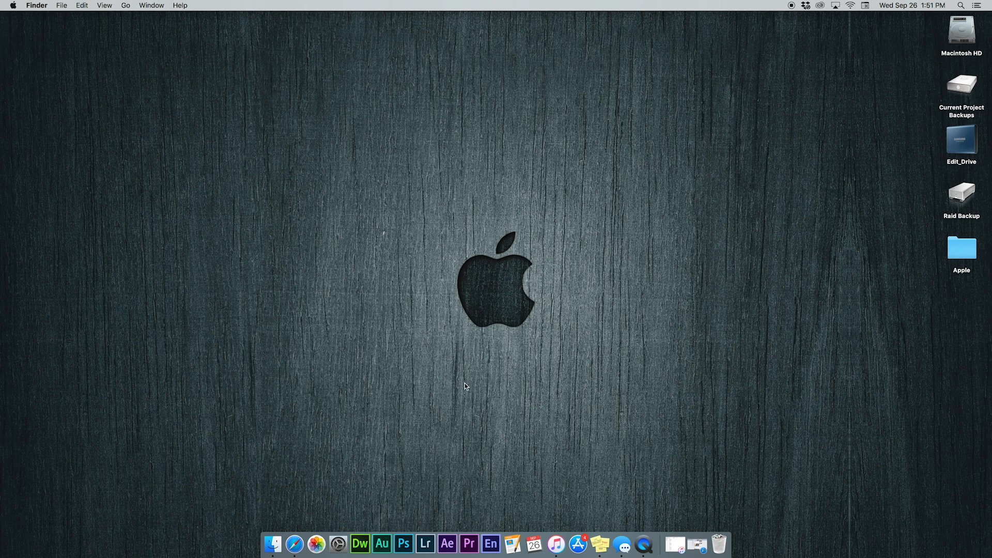
Step: Open the Apple folder on the desktop and look through the JPG and RW2 photos in it
{"action": "double_click", "coordinate": [952, 249]}
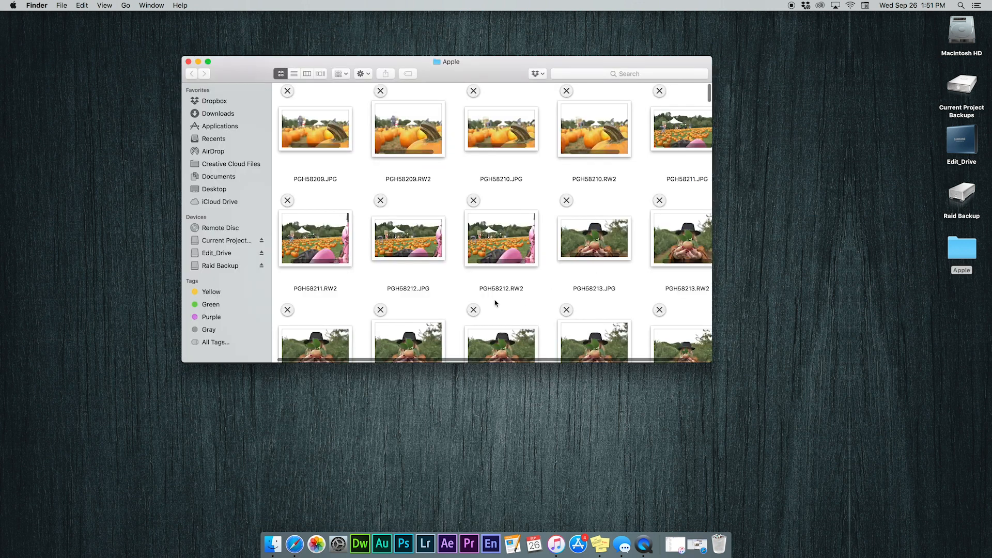
{"action": "scroll", "coordinate": [453, 295], "scroll_direction": "down", "scroll_amount": 5}
{"action": "scroll", "coordinate": [453, 295], "scroll_direction": "down", "scroll_amount": 10}
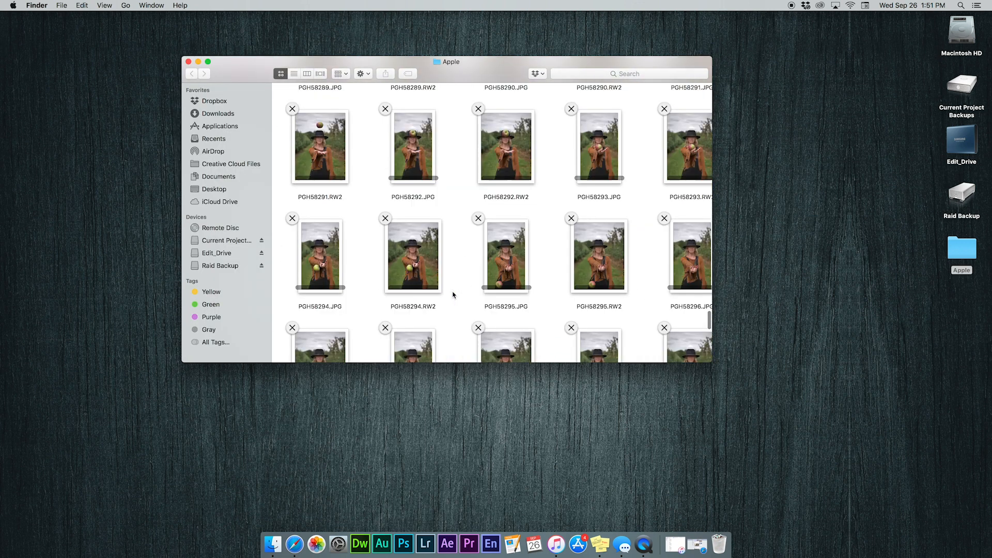
{"action": "scroll", "coordinate": [419, 271], "scroll_direction": "up", "scroll_amount": 15}
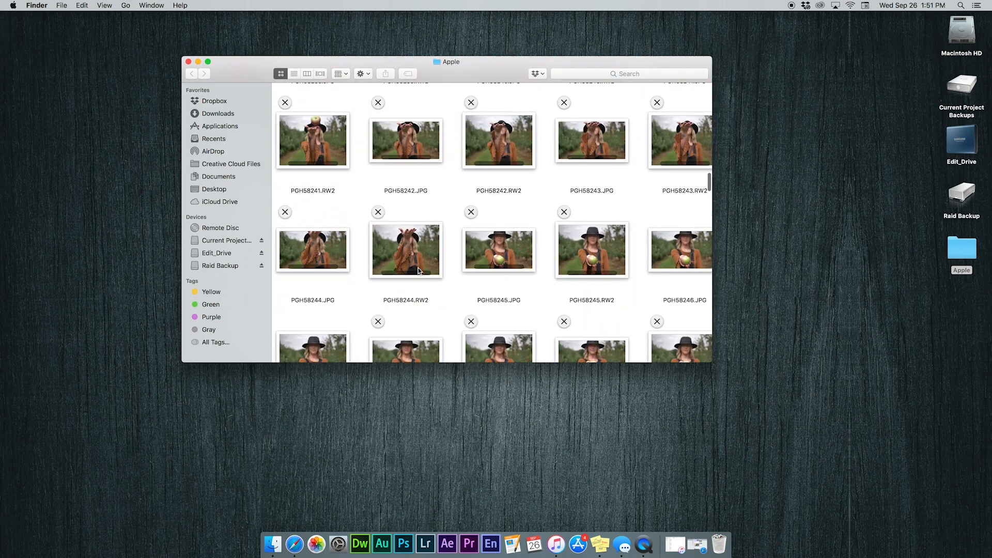
{"action": "scroll", "coordinate": [419, 271], "scroll_direction": "down", "scroll_amount": 1}
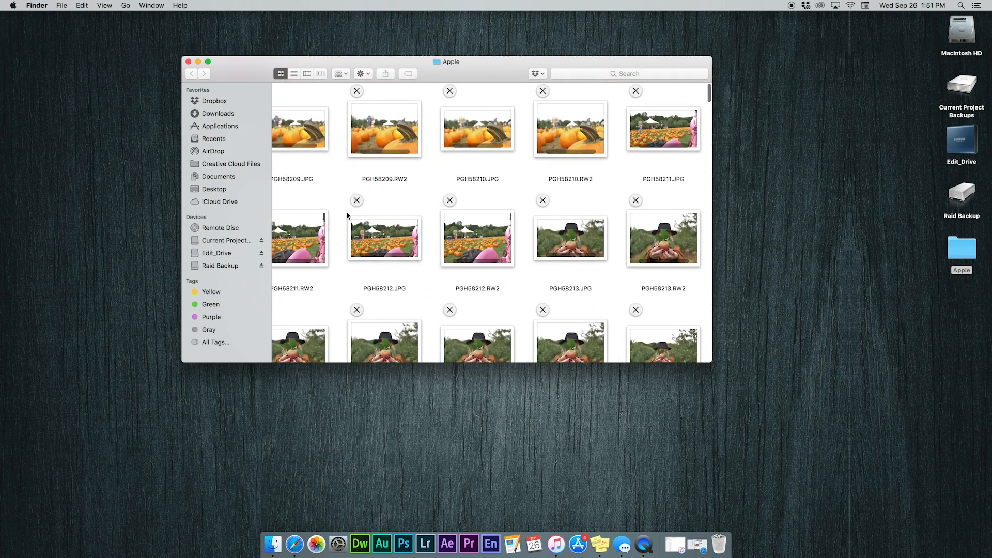
Step: Create a new folder inside the Apple folder and move all the photo files into it
{"action": "right_click", "coordinate": [339, 176]}
{"action": "left_click", "coordinate": [345, 181]}
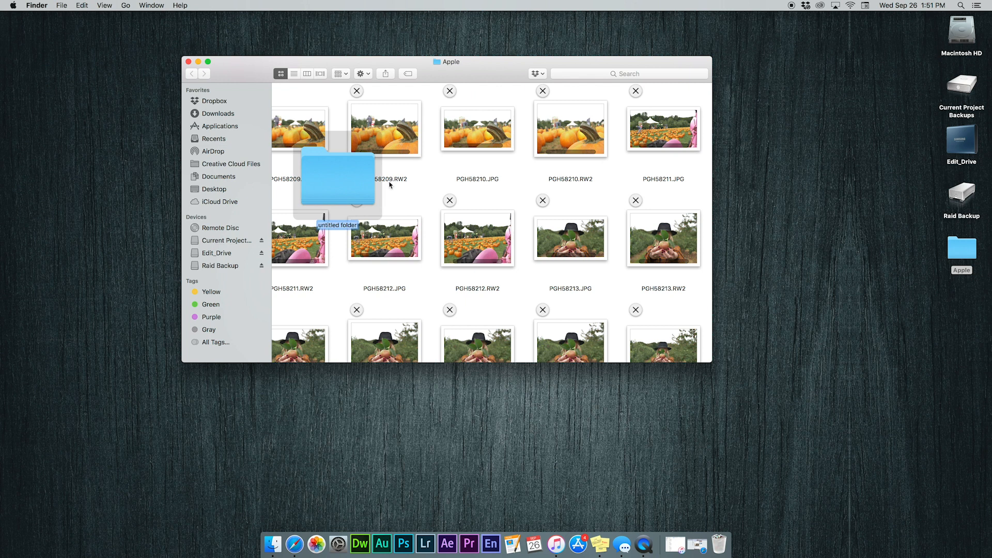
{"action": "key", "text": "super+a"}
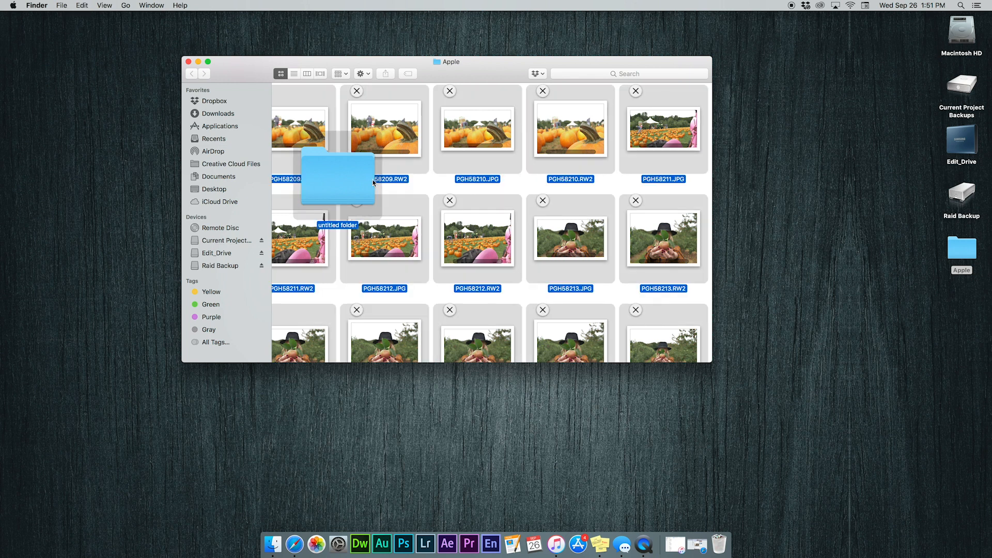
{"action": "left_click_drag", "start_coordinate": [370, 179], "coordinate": [343, 184]}
Step: Clean up the Apple folder's contents by name and rename the untitled folder as Footage
{"action": "right_click", "coordinate": [457, 181]}
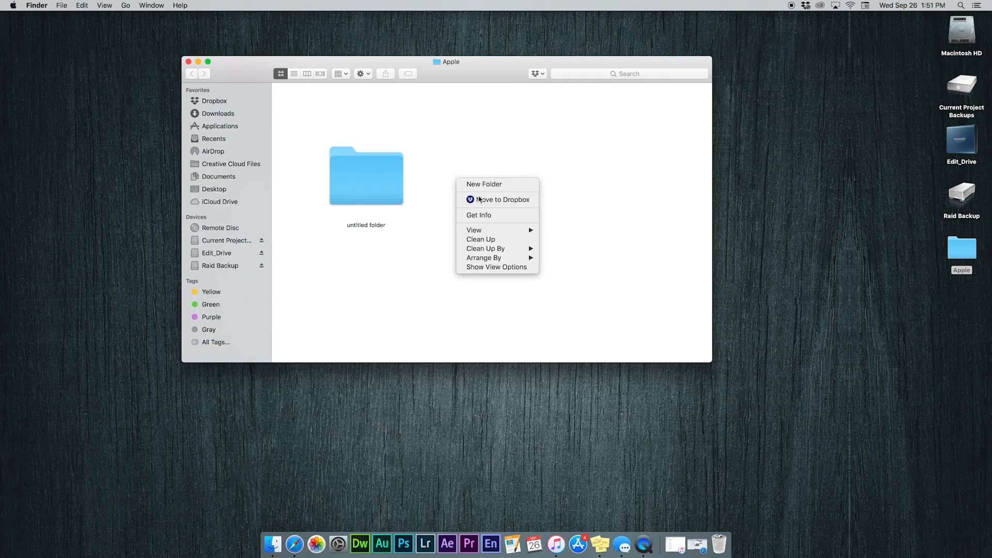
{"action": "mouse_move", "coordinate": [514, 231]}
{"action": "mouse_move", "coordinate": [511, 249]}
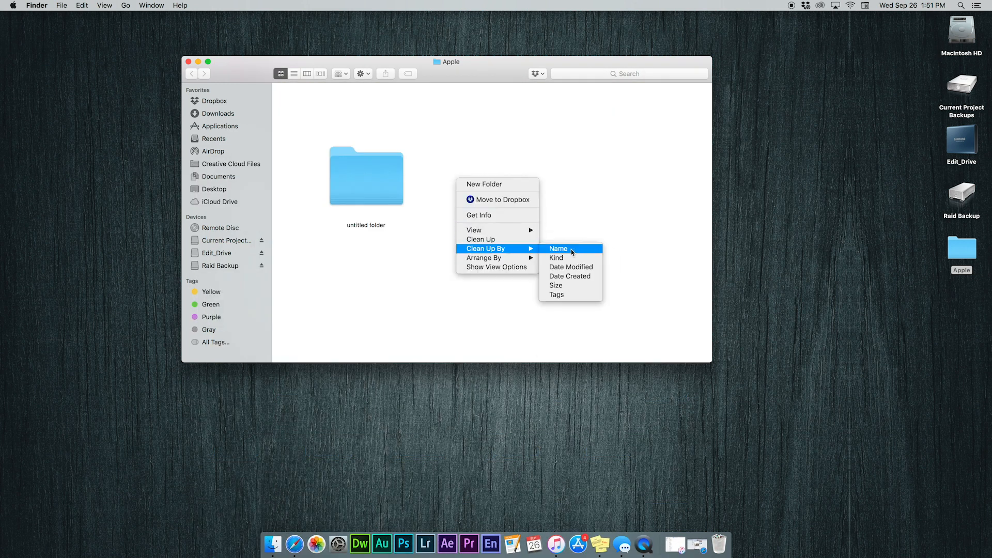
{"action": "left_click", "coordinate": [571, 249]}
{"action": "left_click", "coordinate": [330, 182]}
{"action": "type", "text": "Footage"}
{"action": "left_click", "coordinate": [423, 158]}
{"action": "left_click", "coordinate": [331, 132]}
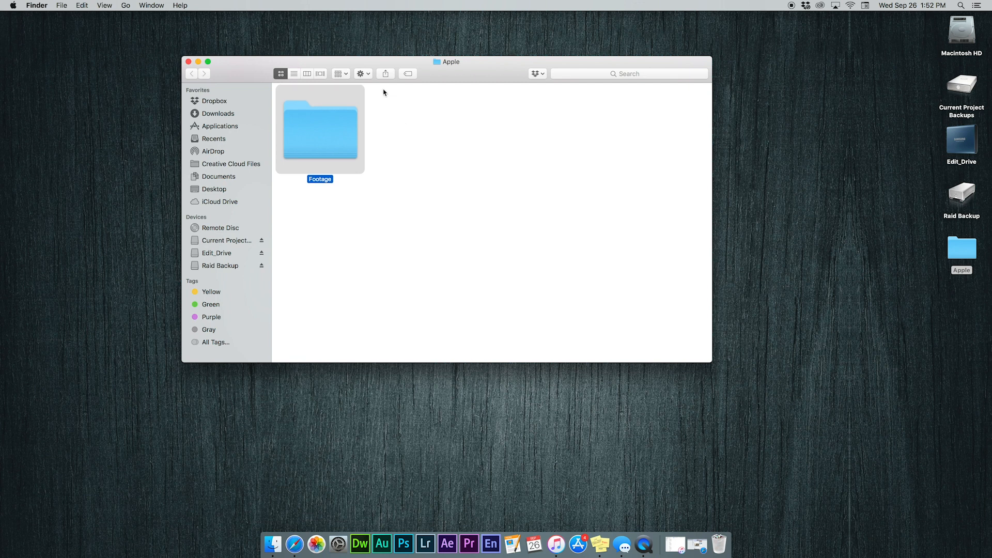
Step: Create a second folder named Premiere Pro Project Files beside the Footage folder
{"action": "left_click_drag", "start_coordinate": [379, 87], "coordinate": [627, 186]}
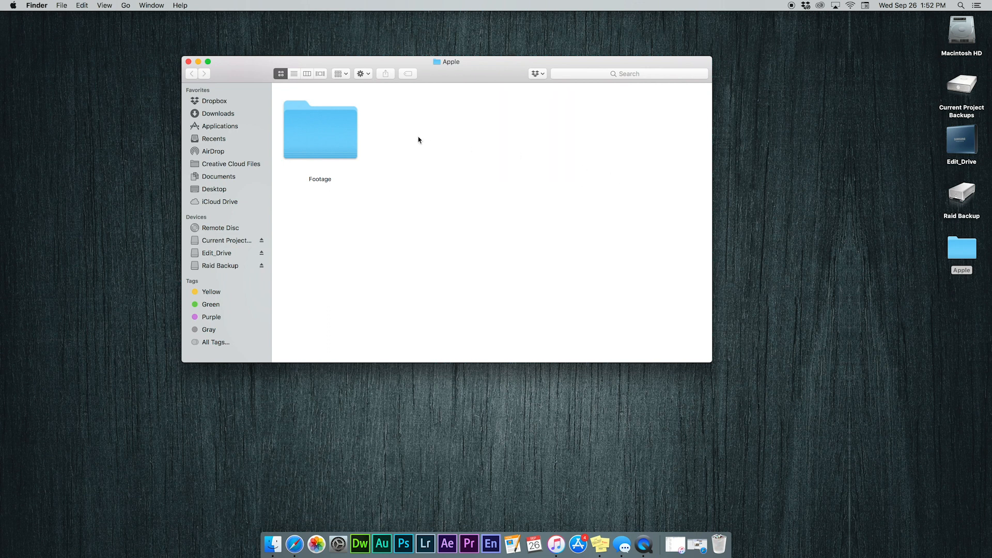
{"action": "right_click", "coordinate": [404, 123]}
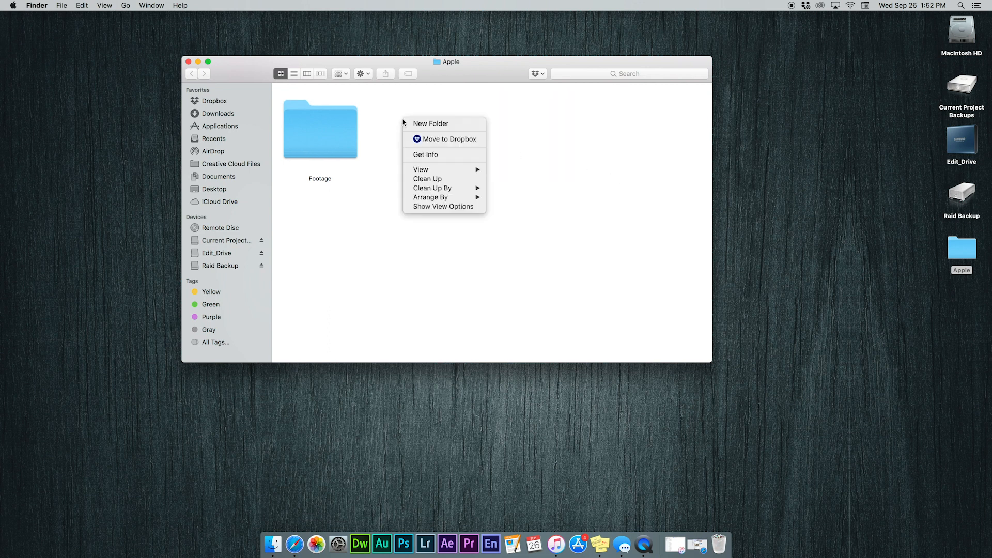
{"action": "left_click", "coordinate": [411, 124]}
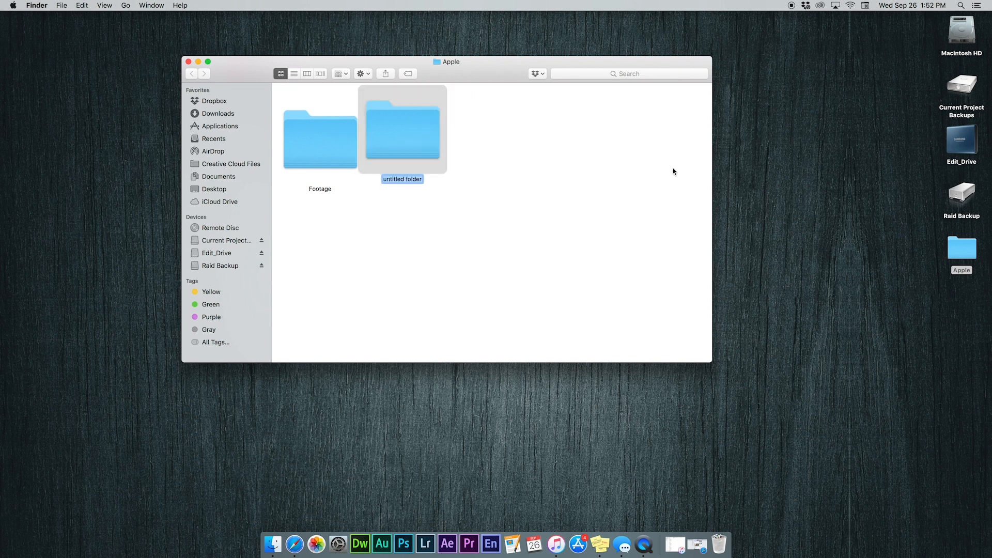
{"action": "type", "text": "Premiere Pro Project Files"}
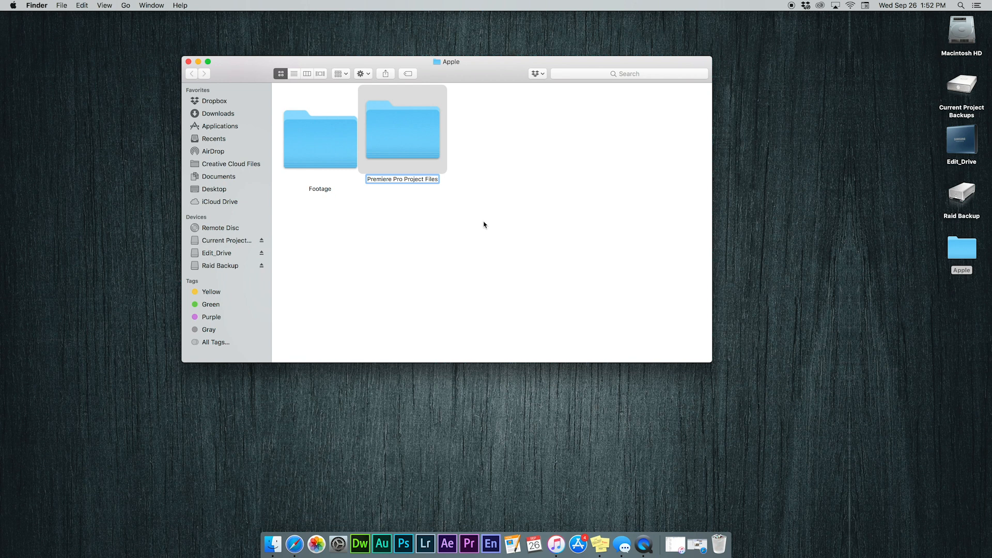
{"action": "left_click", "coordinate": [482, 222]}
Step: Create a third folder named Exports in the Apple folder and clean up the folders by name
{"action": "right_click", "coordinate": [517, 118]}
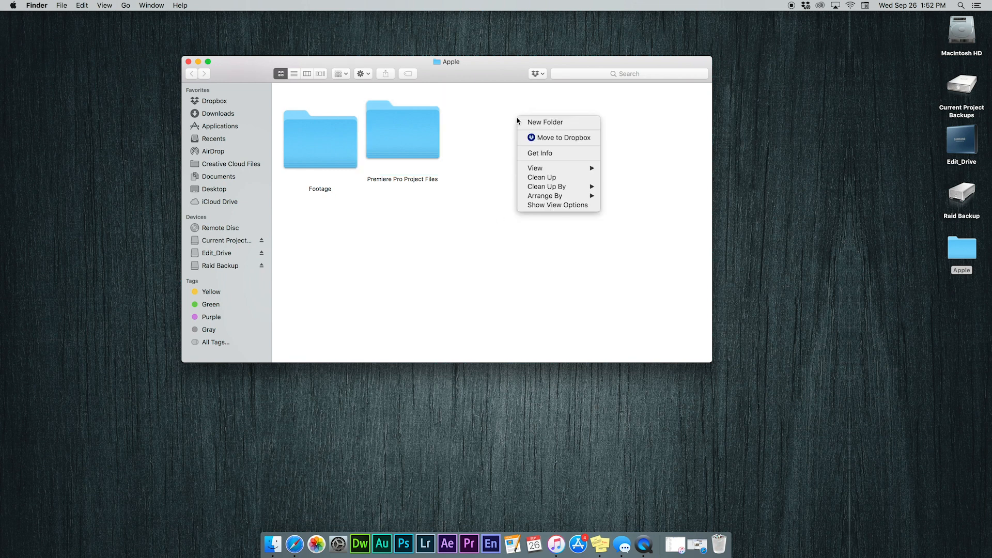
{"action": "left_click", "coordinate": [544, 123]}
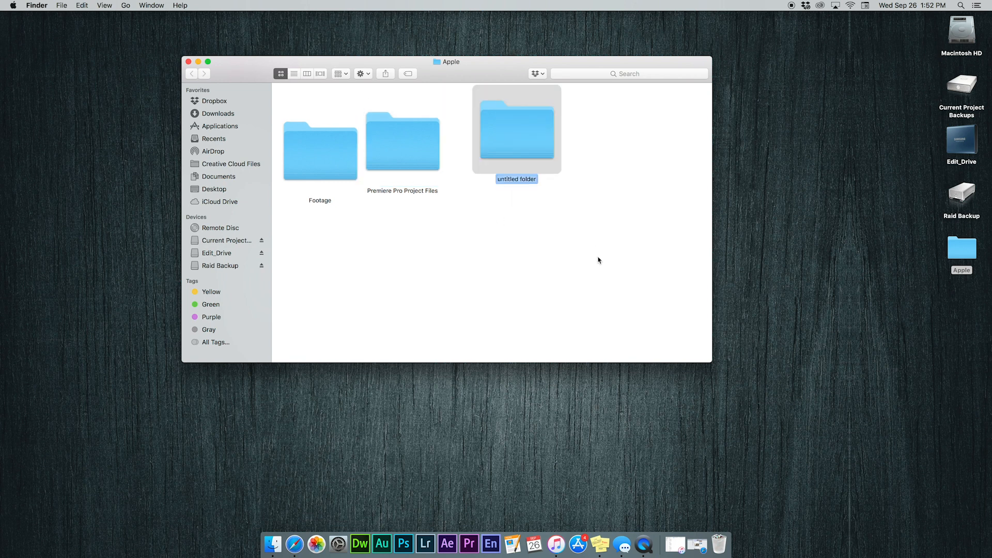
{"action": "type", "text": "Exports"}
{"action": "key", "text": "Return"}
{"action": "right_click", "coordinate": [416, 258]}
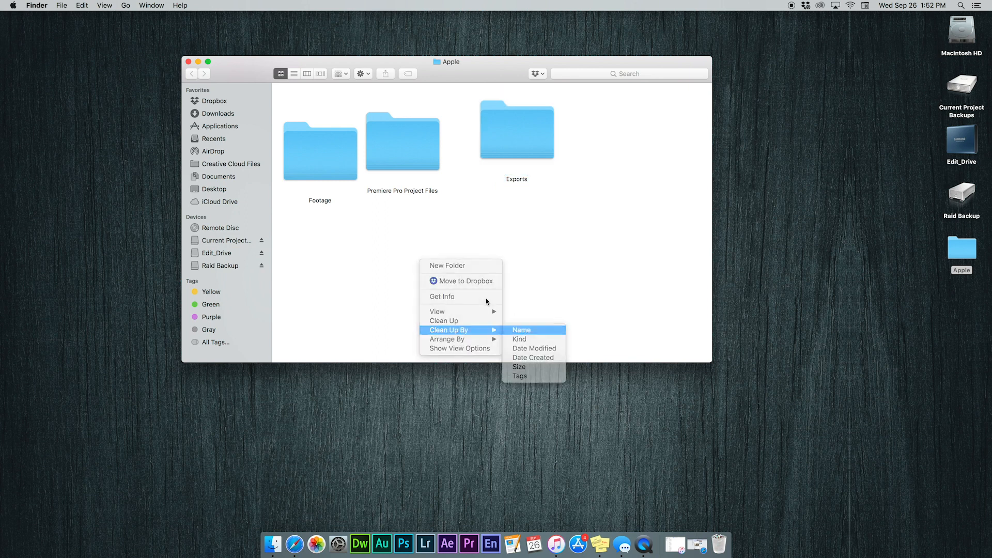
{"action": "left_click", "coordinate": [522, 332]}
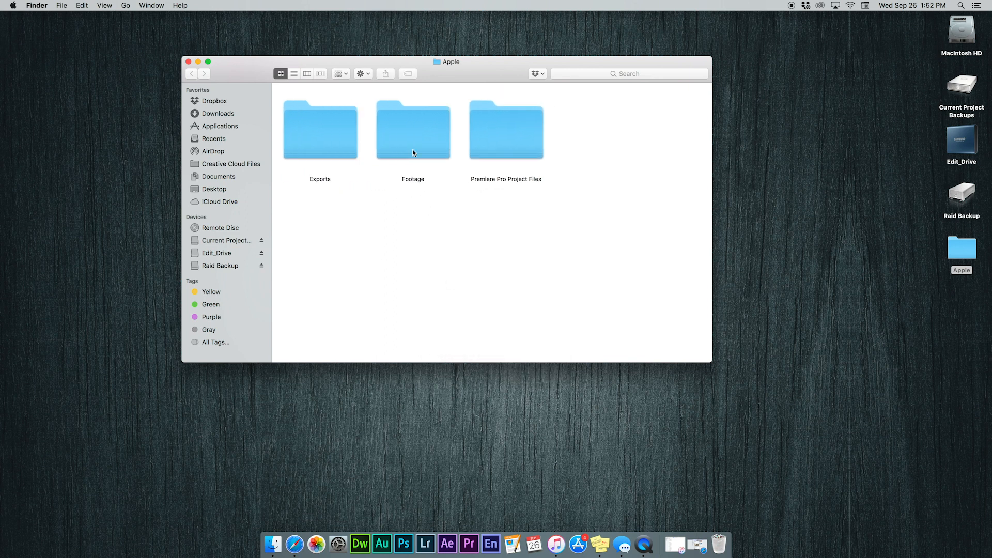
{"action": "left_click", "coordinate": [394, 153]}
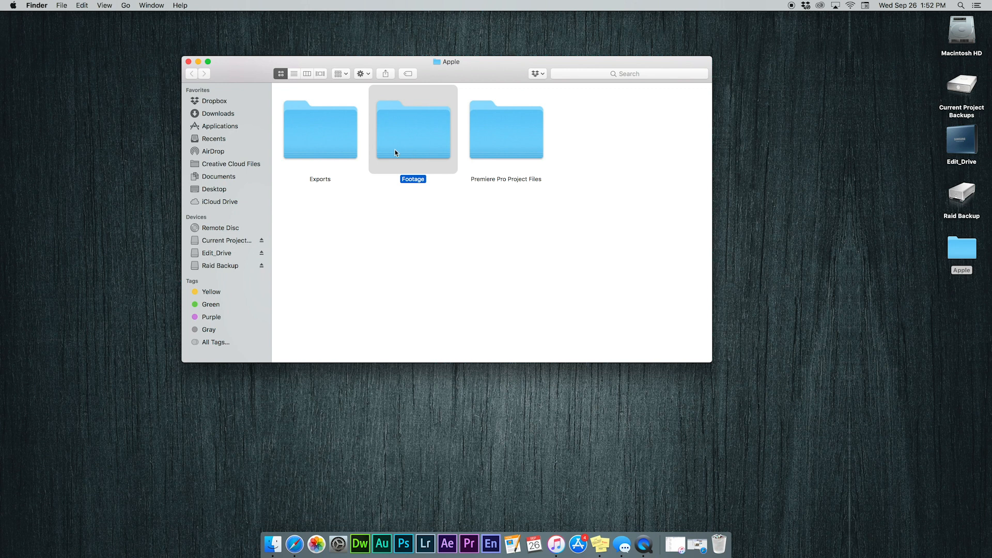
{"action": "left_click", "coordinate": [316, 145]}
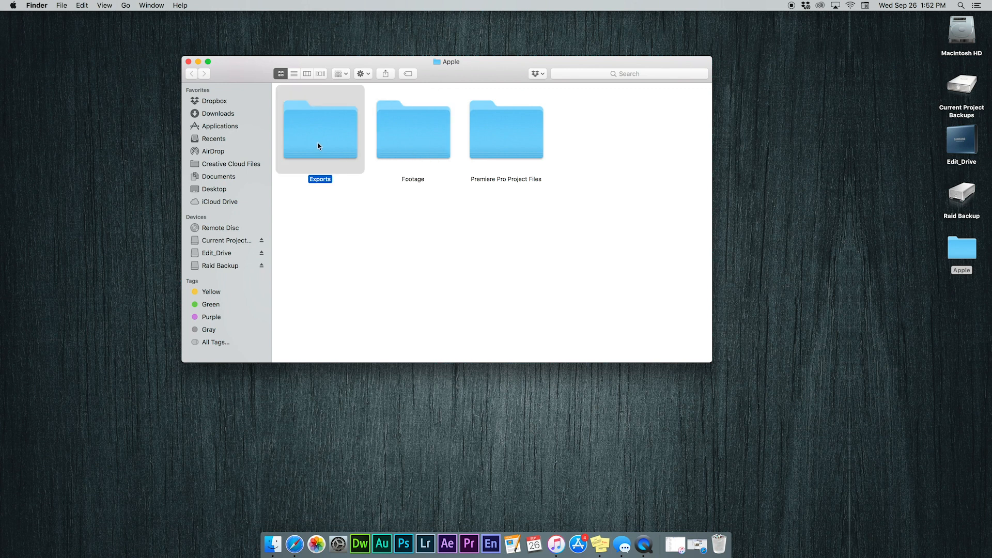
{"action": "left_click", "coordinate": [499, 138]}
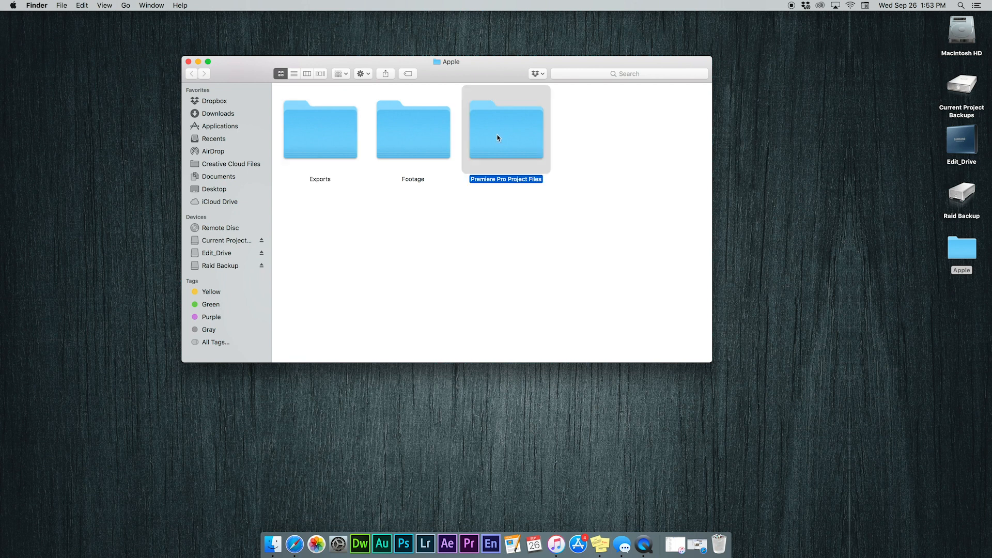
{"action": "left_click", "coordinate": [580, 138]}
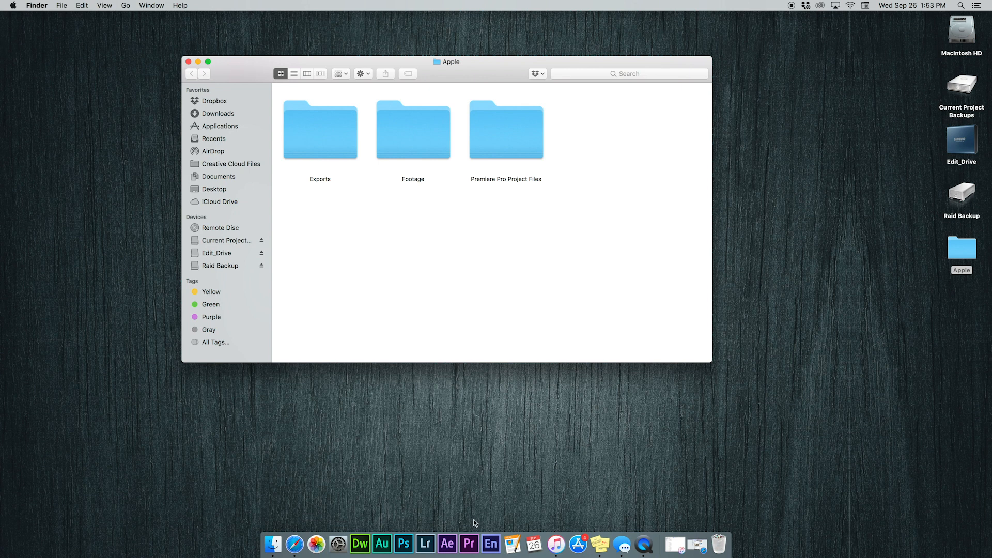
Step: Switch to Premiere Pro, start a new project and name it Apples
{"action": "left_click", "coordinate": [469, 541]}
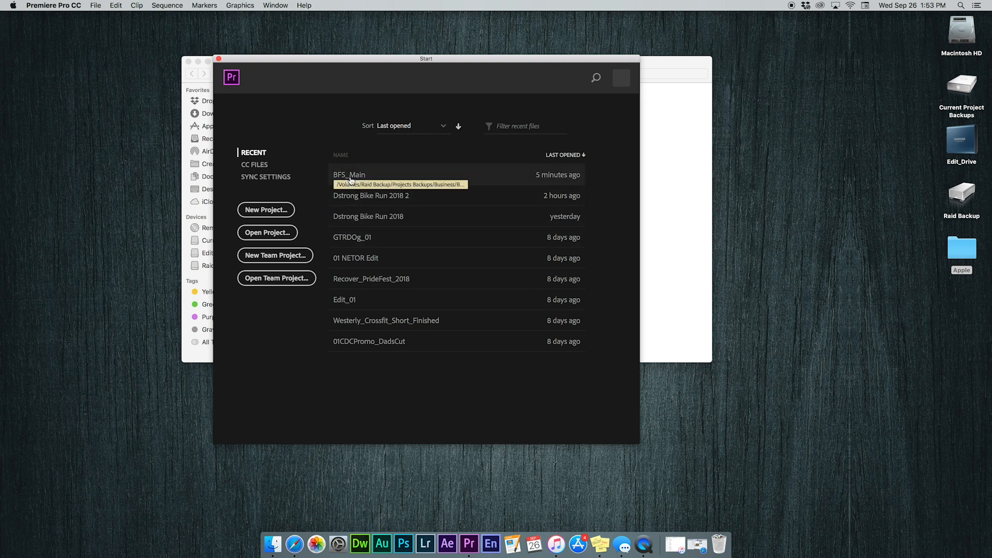
{"action": "left_click", "coordinate": [283, 211]}
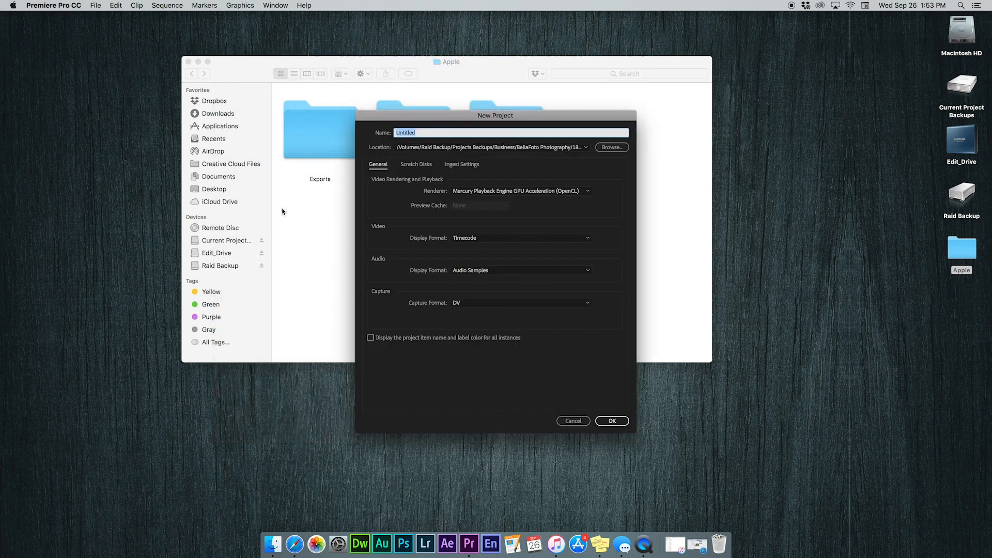
{"action": "left_click_drag", "start_coordinate": [454, 114], "coordinate": [423, 61]}
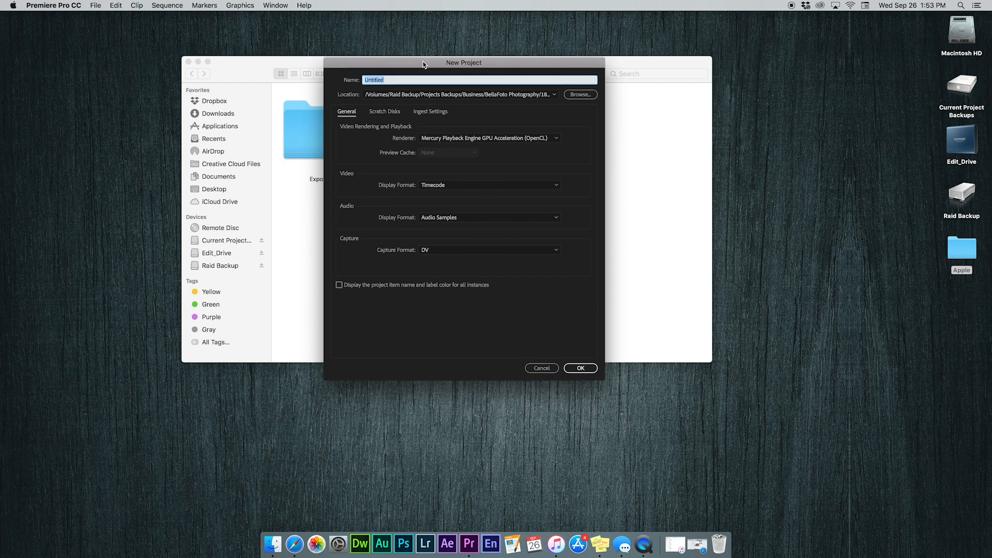
{"action": "left_click", "coordinate": [399, 79]}
{"action": "left_click_drag", "start_coordinate": [399, 79], "coordinate": [365, 79]}
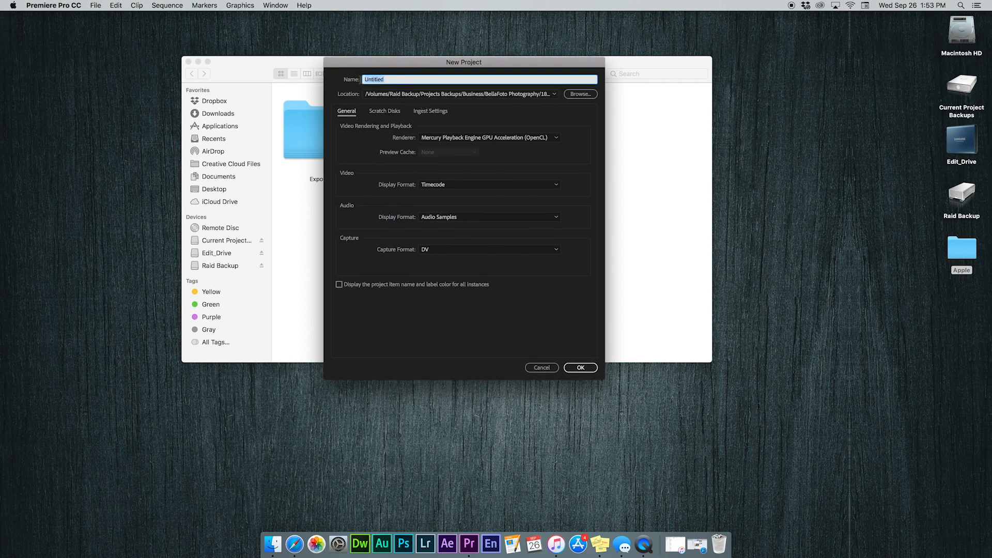
{"action": "type", "text": "Apples"}
Step: Set the project location to Premiere Pro Project Files in the desktop's Apple folder and create the project
{"action": "left_click", "coordinate": [580, 94]}
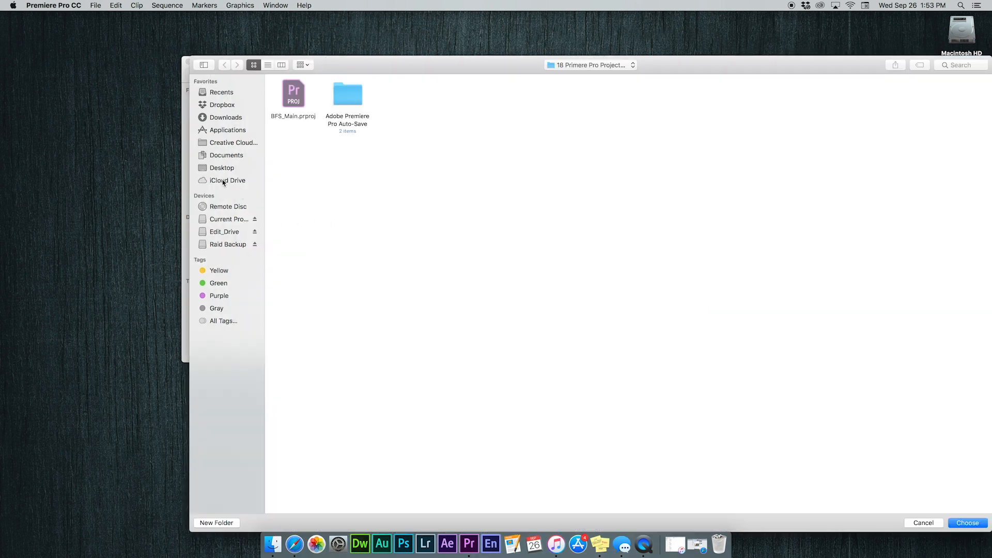
{"action": "left_click", "coordinate": [224, 169]}
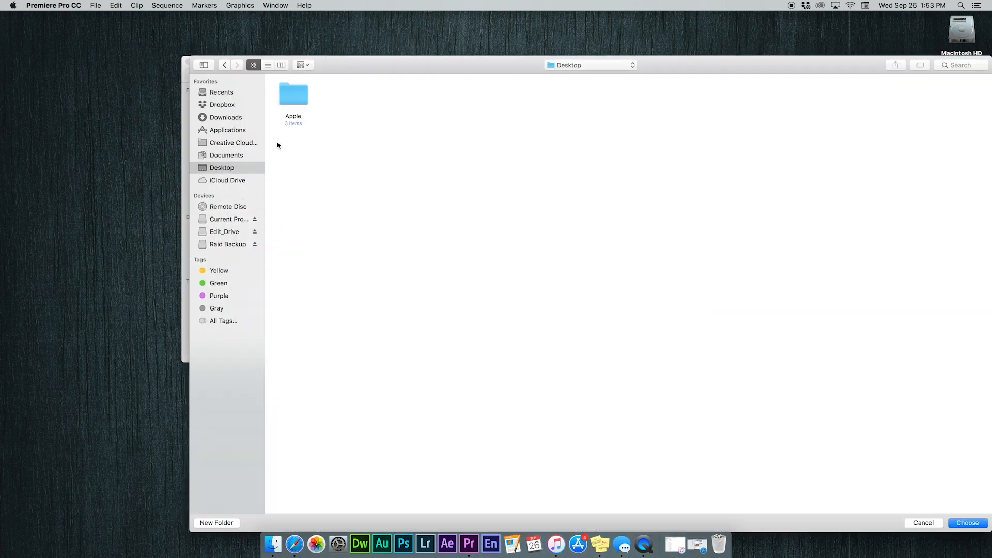
{"action": "double_click", "coordinate": [292, 100]}
{"action": "left_click", "coordinate": [347, 100]}
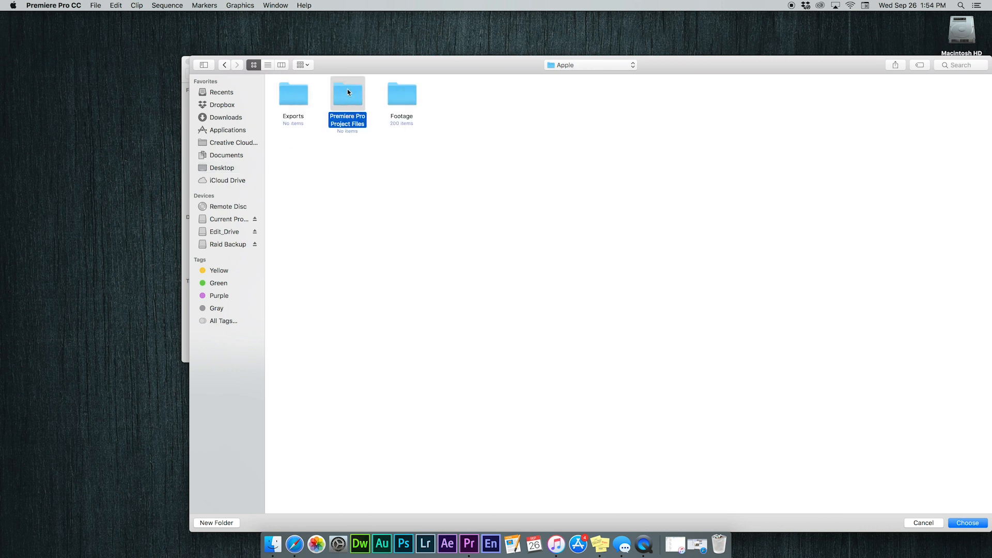
{"action": "double_click", "coordinate": [347, 93]}
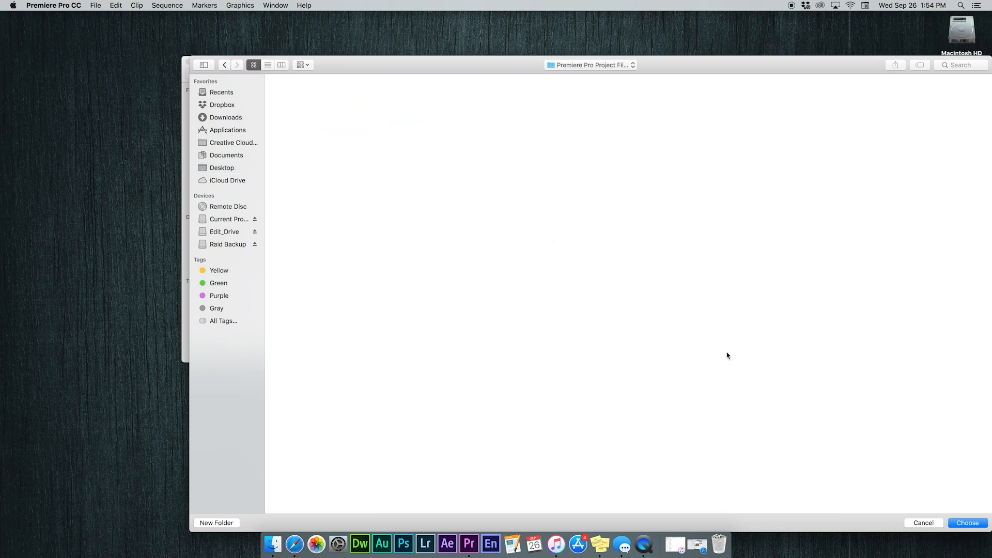
{"action": "left_click", "coordinate": [978, 526]}
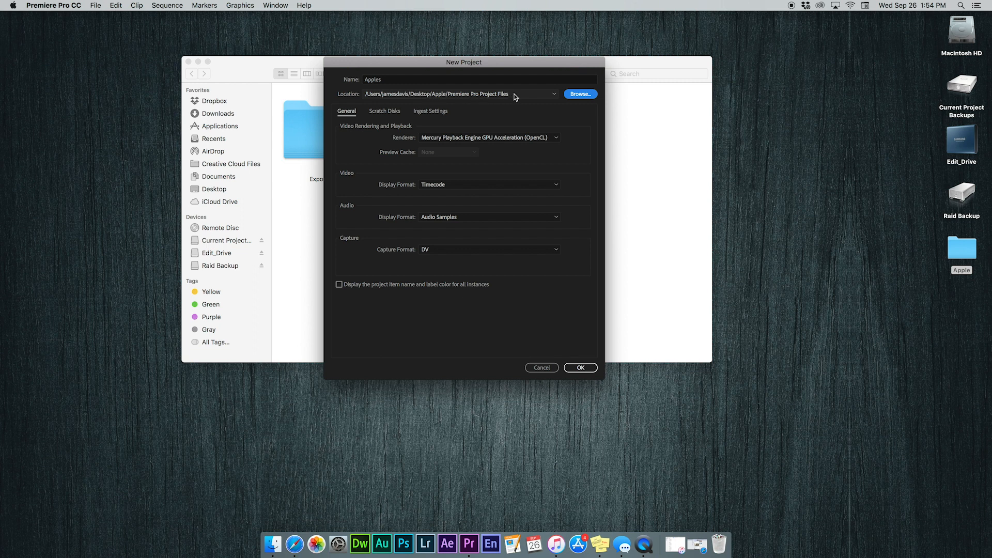
{"action": "left_click", "coordinate": [580, 367]}
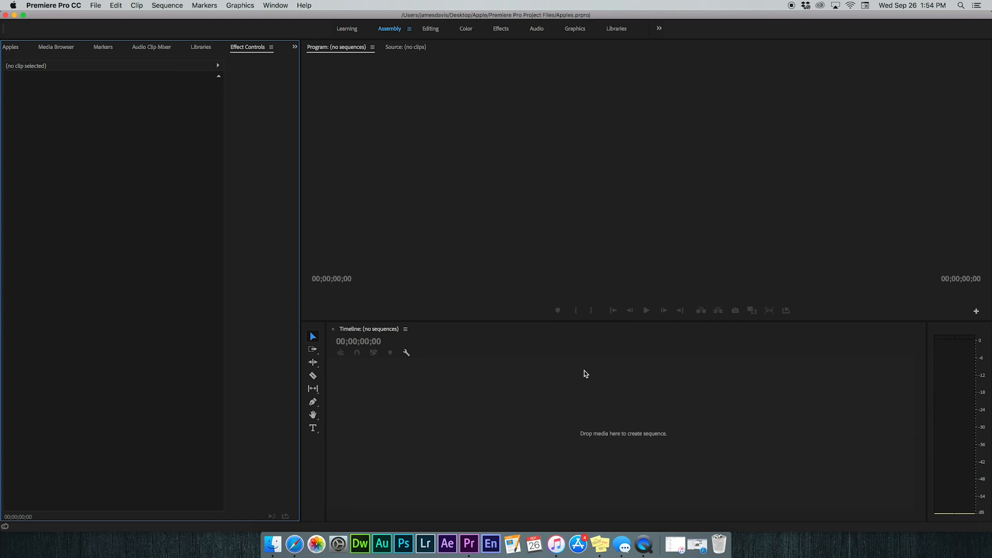
Step: Set the workspace layout to Assembly for the new project
{"action": "left_click", "coordinate": [363, 234]}
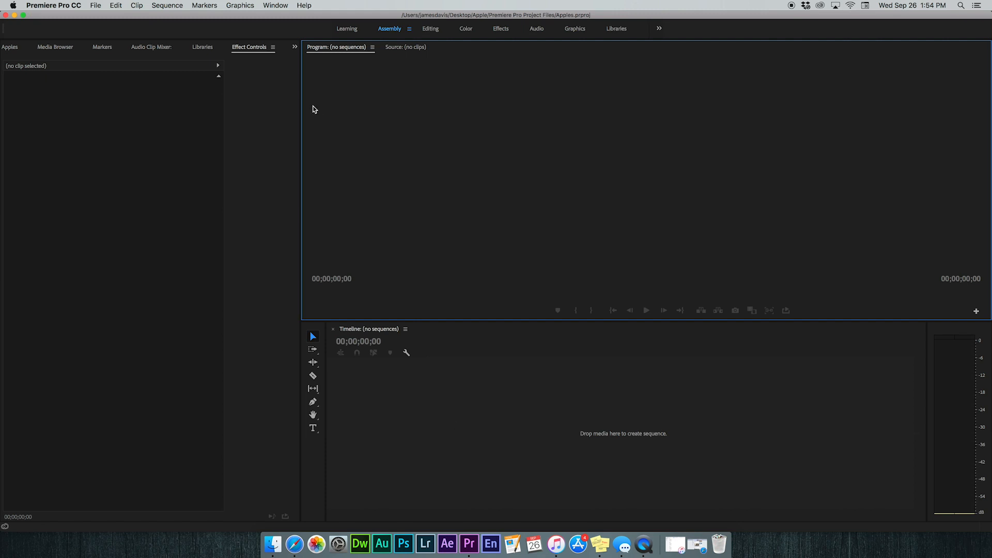
{"action": "left_click", "coordinate": [276, 6]}
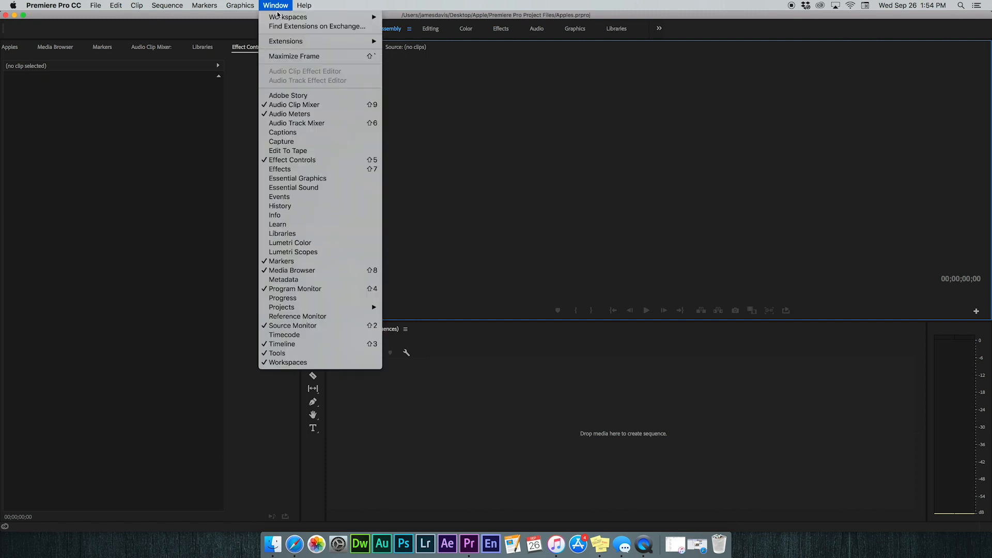
{"action": "mouse_move", "coordinate": [279, 18]}
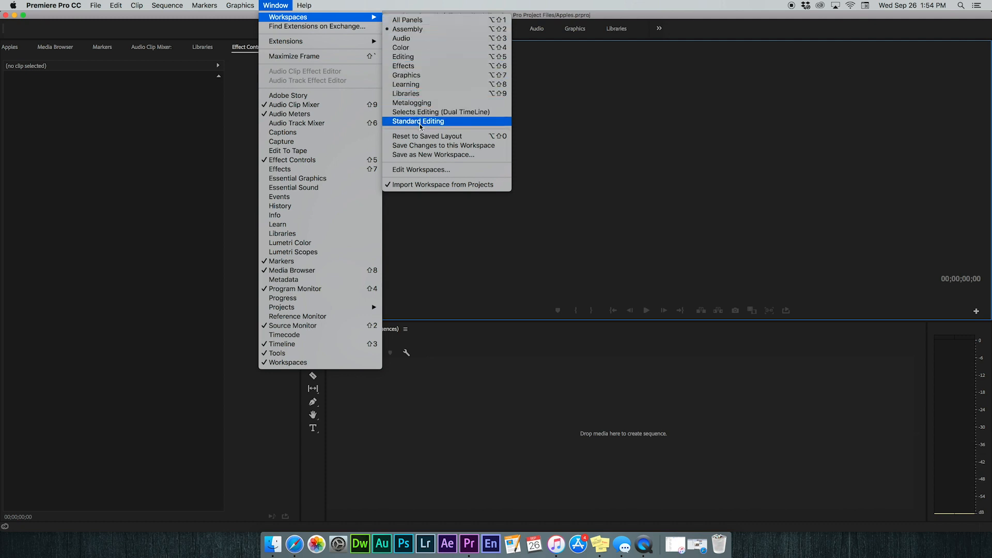
{"action": "left_click", "coordinate": [401, 31]}
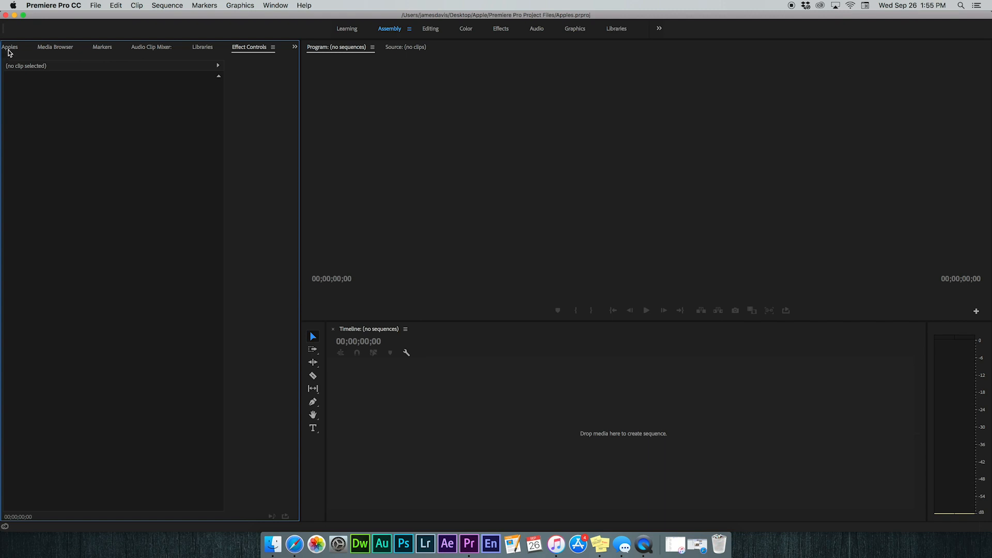
Step: Create a new bin named Timelines in the Apples project
{"action": "left_click", "coordinate": [8, 51]}
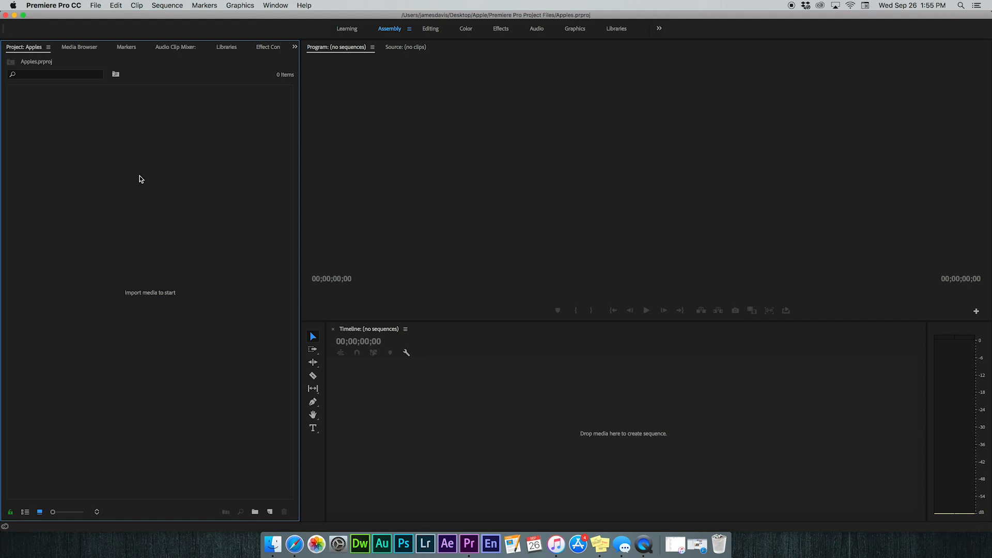
{"action": "right_click", "coordinate": [40, 127]}
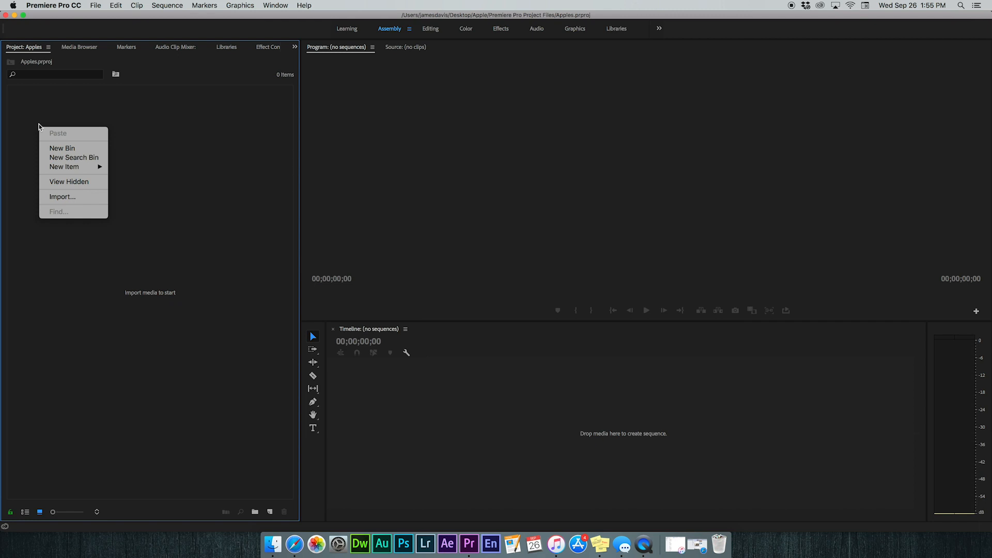
{"action": "mouse_move", "coordinate": [80, 168]}
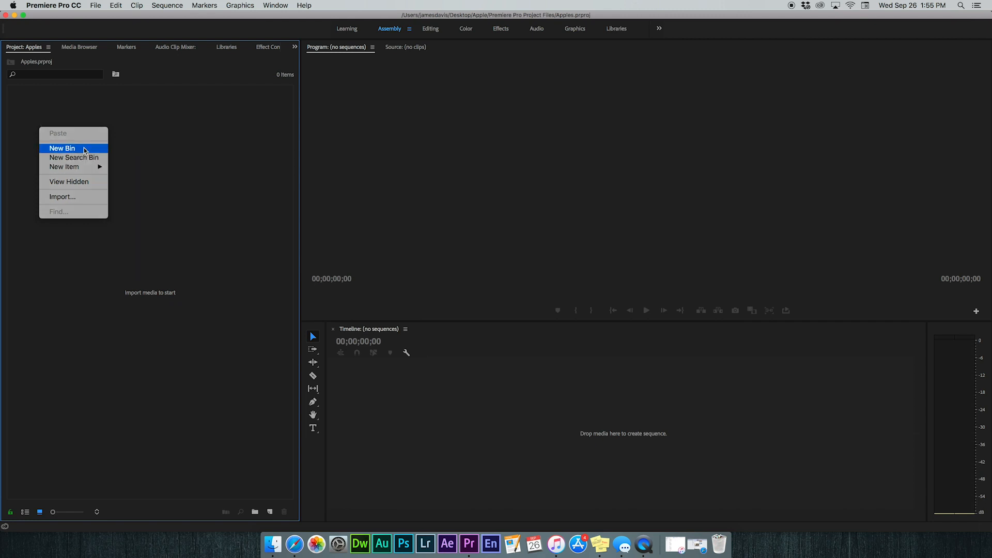
{"action": "left_click", "coordinate": [82, 150]}
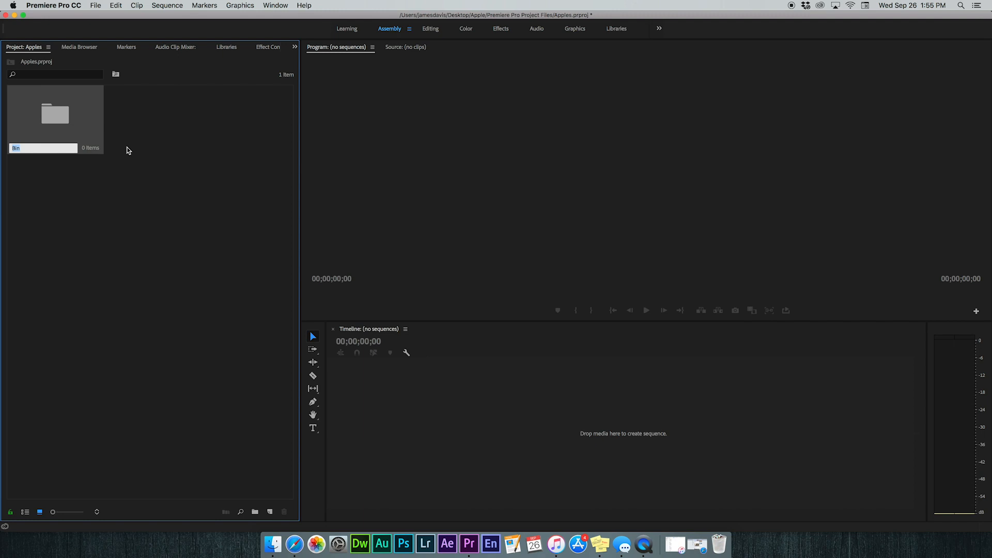
{"action": "type", "text": "Timelines"}
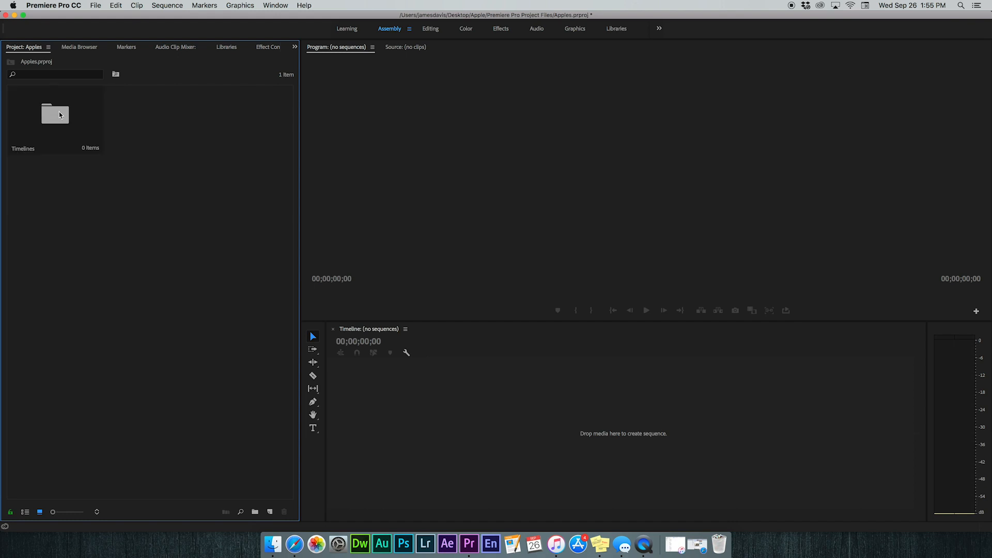
Step: Start a new sequence inside the Timelines bin and select the Digital SLR 1080p preset DSLR 1080p24
{"action": "double_click", "coordinate": [60, 114]}
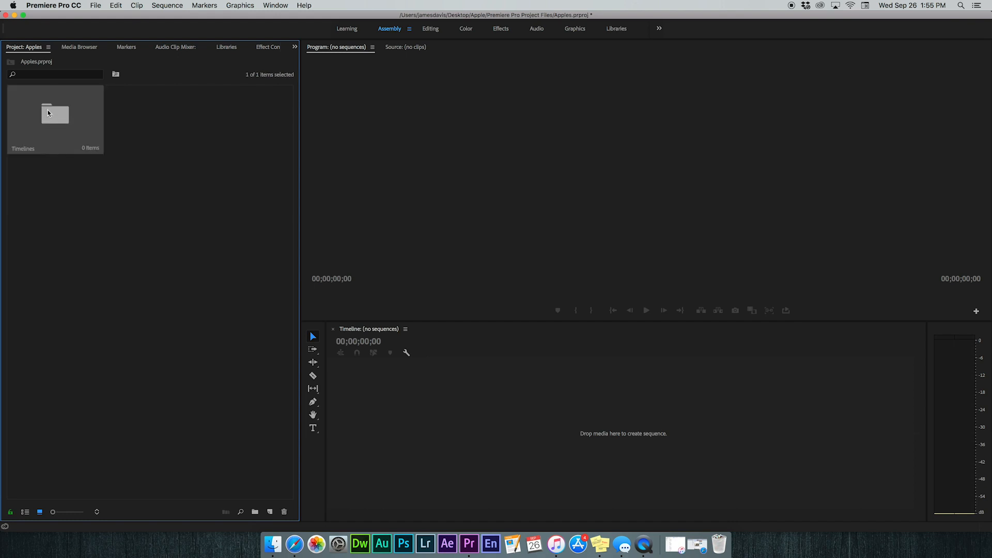
{"action": "right_click", "coordinate": [57, 137]}
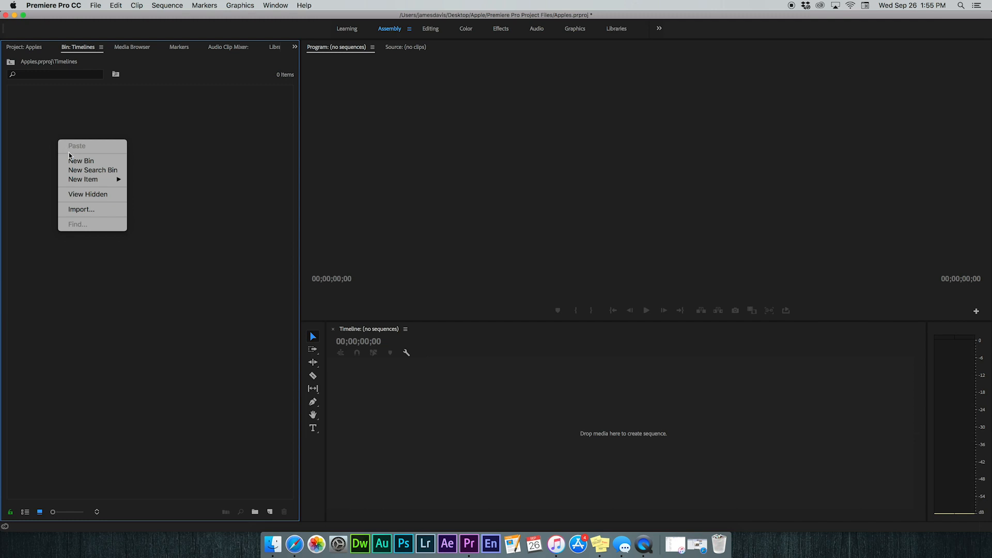
{"action": "mouse_move", "coordinate": [99, 183]}
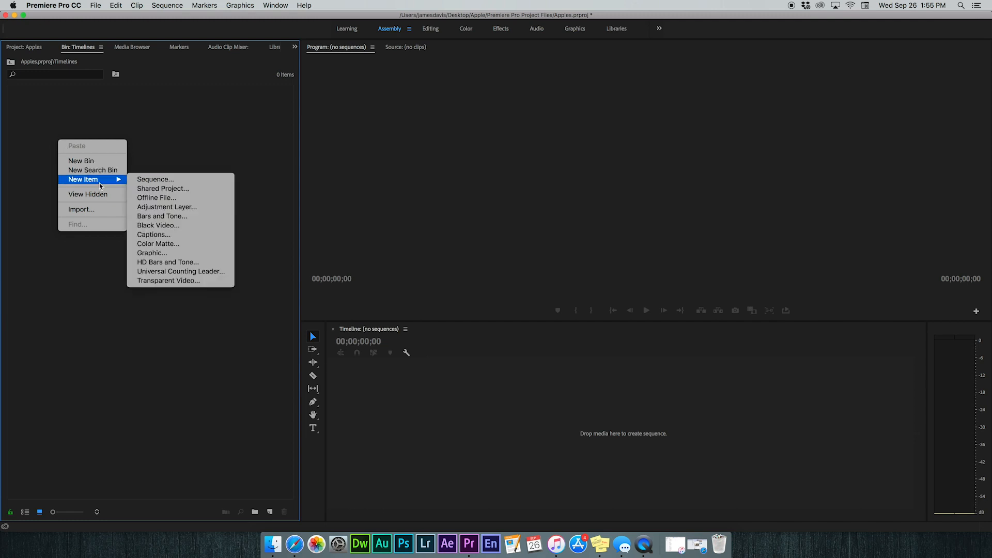
{"action": "left_click", "coordinate": [152, 179]}
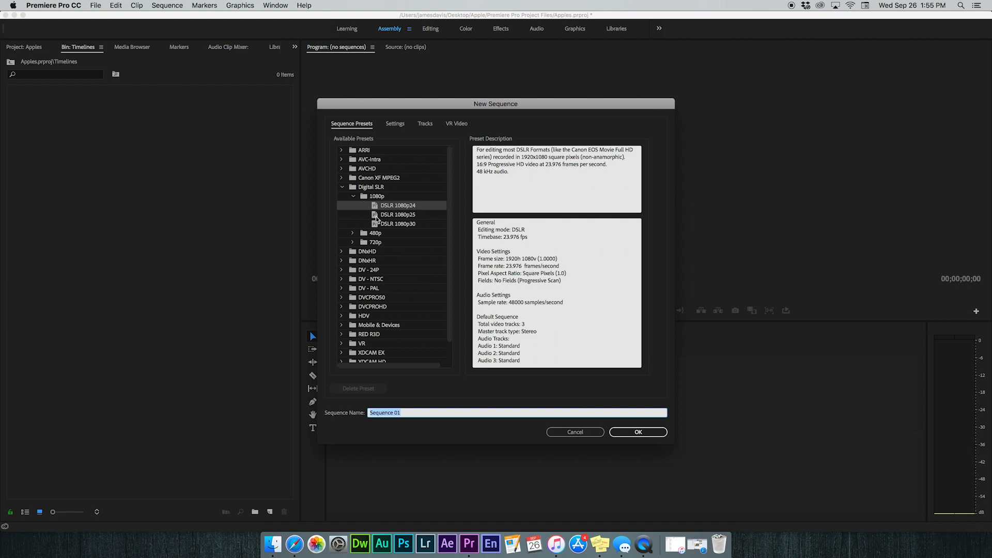
{"action": "scroll", "coordinate": [378, 219], "scroll_direction": "down", "scroll_amount": 2}
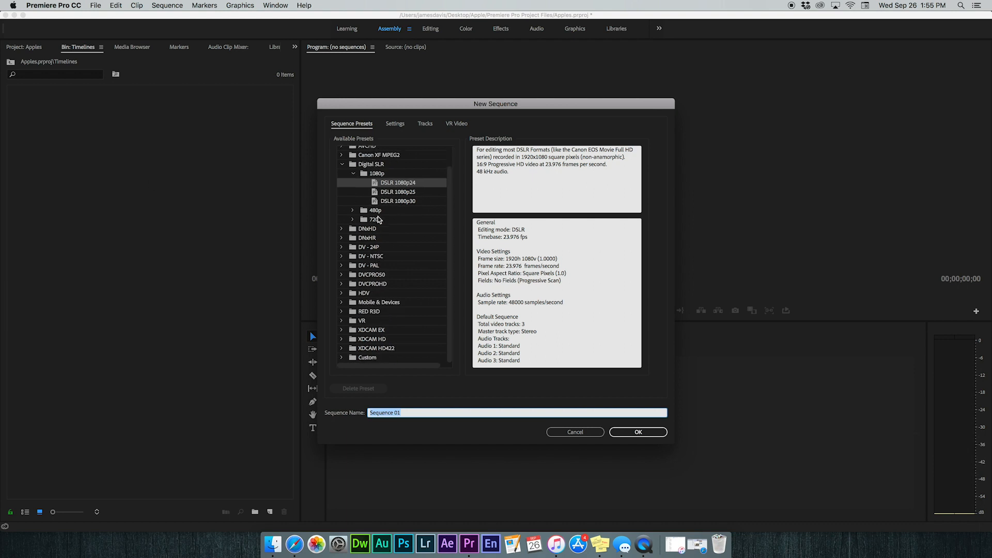
{"action": "scroll", "coordinate": [378, 219], "scroll_direction": "up", "scroll_amount": 2}
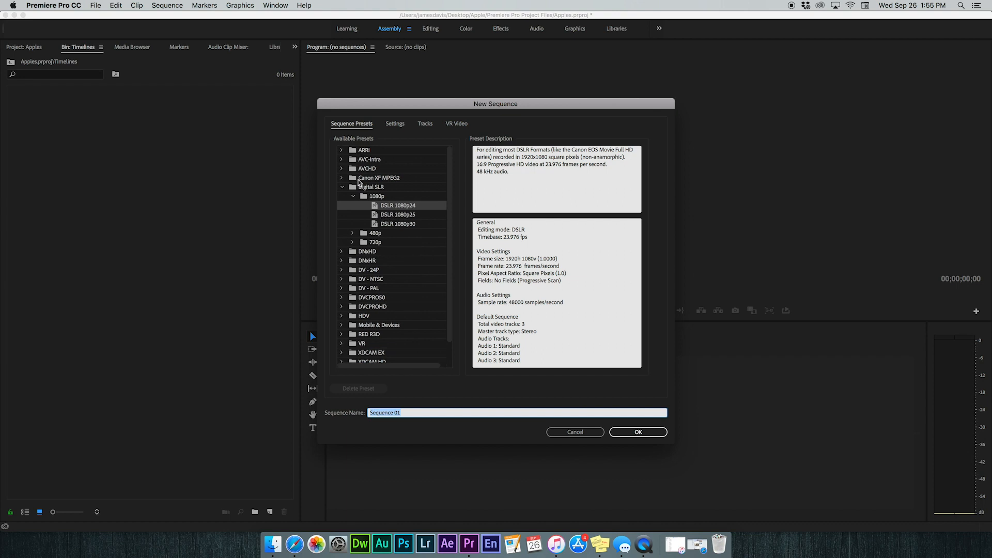
{"action": "left_click", "coordinate": [389, 208]}
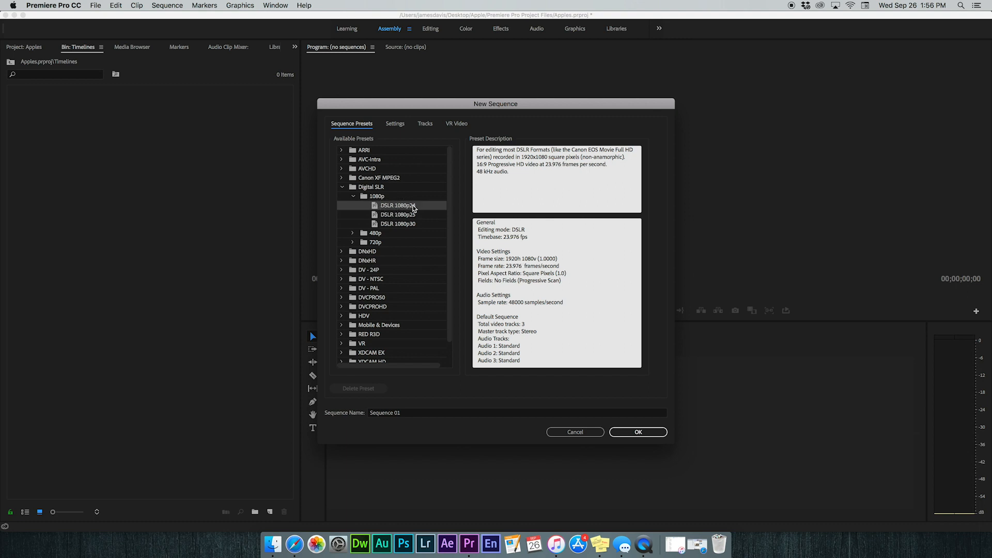
Step: Compare the frame rate descriptions of the DSLR 1080p24, 1080p25 and 1080p30 sequence presets
{"action": "left_click", "coordinate": [402, 224]}
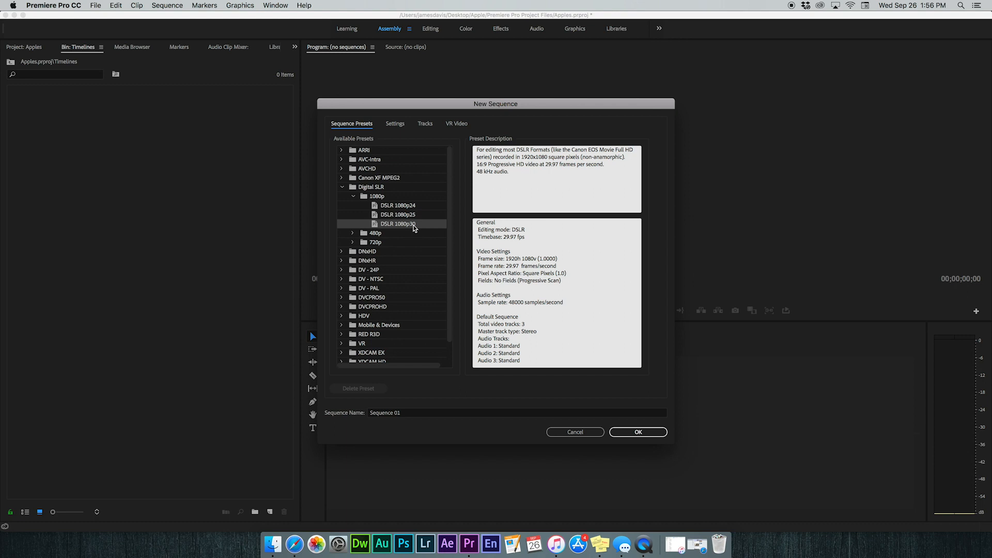
{"action": "left_click", "coordinate": [391, 207]}
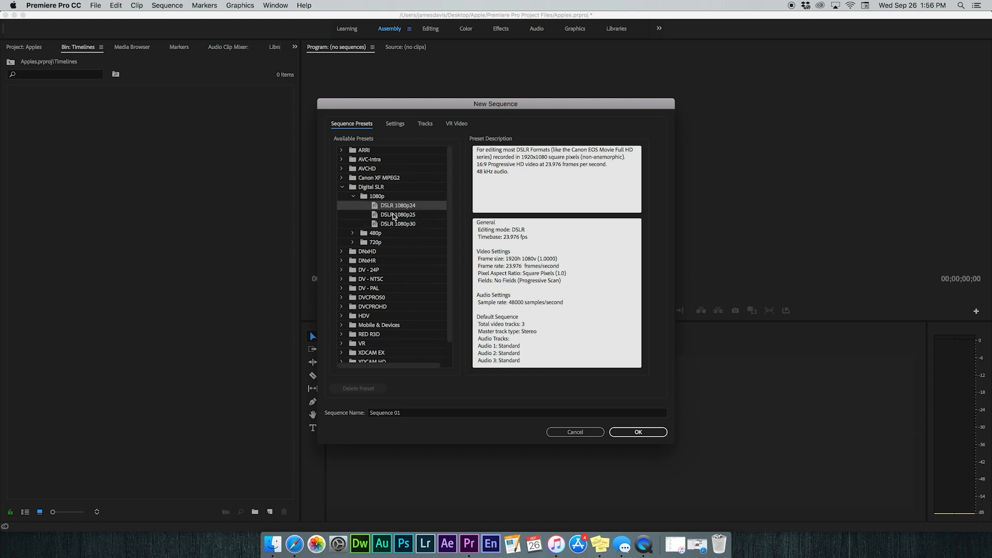
{"action": "left_click", "coordinate": [399, 216]}
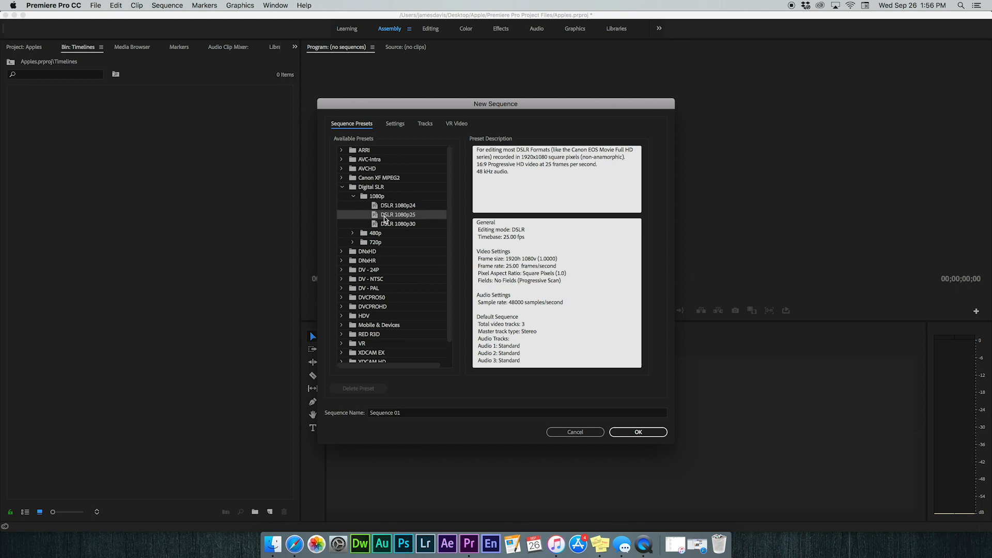
{"action": "key", "text": "Down"}
{"action": "key", "text": "Up"}
{"action": "key", "text": "Up"}
{"action": "key", "text": "Down"}
{"action": "left_click", "coordinate": [417, 223]}
{"action": "left_click", "coordinate": [415, 215]}
Step: Choose the DSLR 1080p24 preset, name the sequence Apples and create it
{"action": "left_click", "coordinate": [414, 208]}
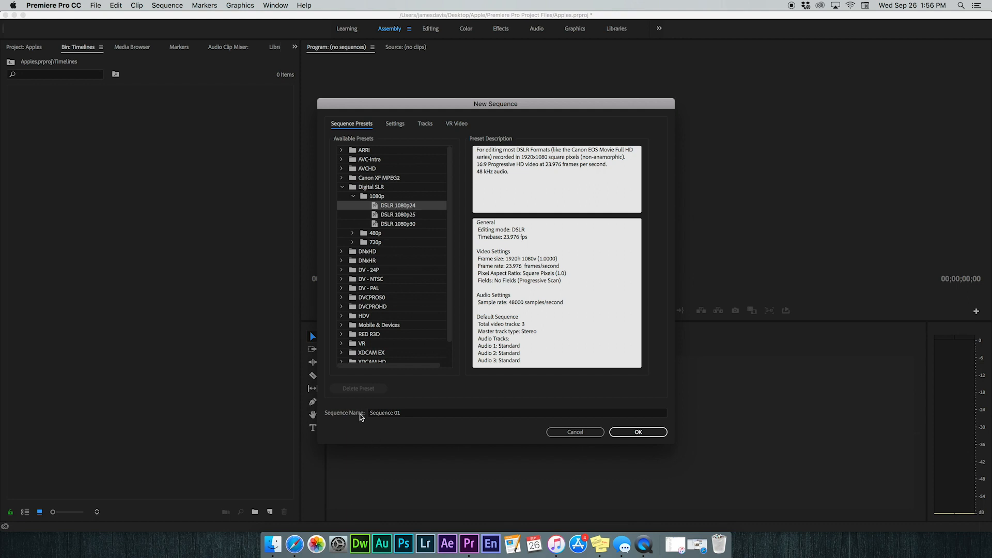
{"action": "left_click", "coordinate": [410, 413]}
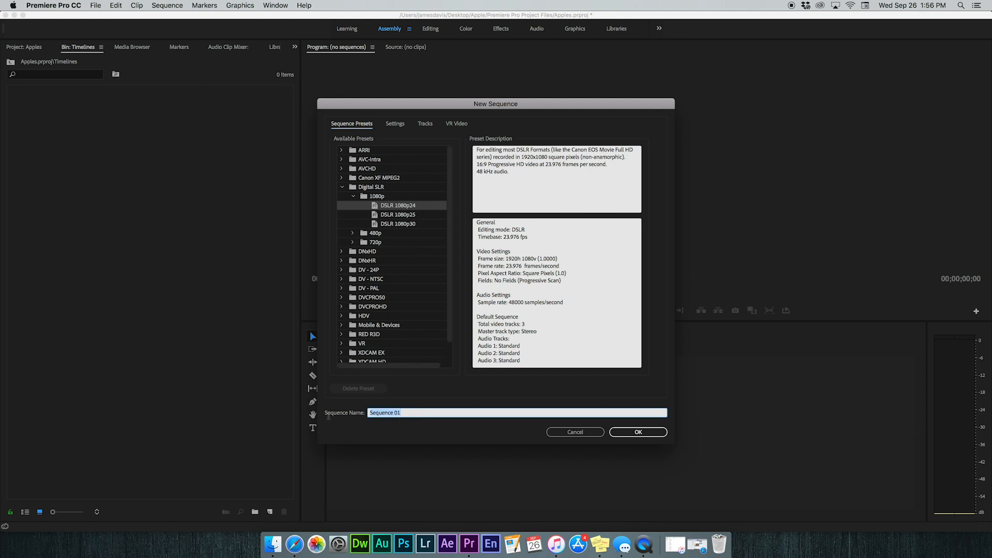
{"action": "type", "text": "Apples"}
{"action": "left_click", "coordinate": [632, 432]}
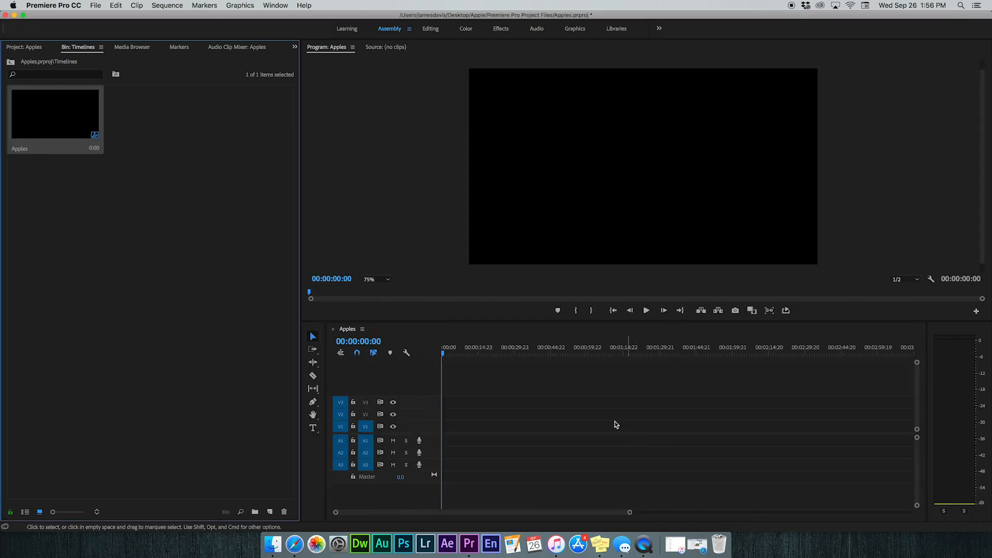
{"action": "left_click", "coordinate": [476, 349]}
{"action": "left_click_drag", "start_coordinate": [491, 349], "coordinate": [378, 349]}
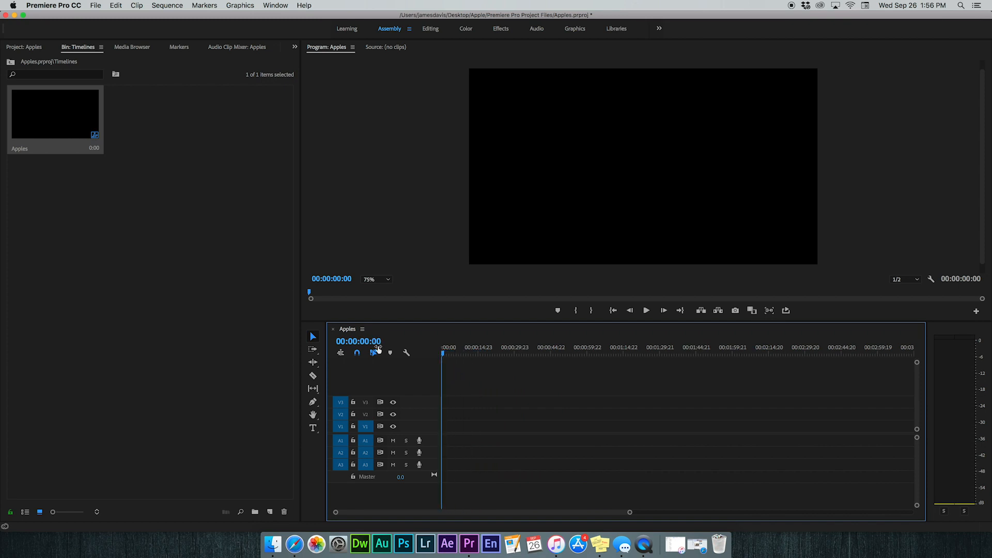
{"action": "left_click", "coordinate": [221, 292]}
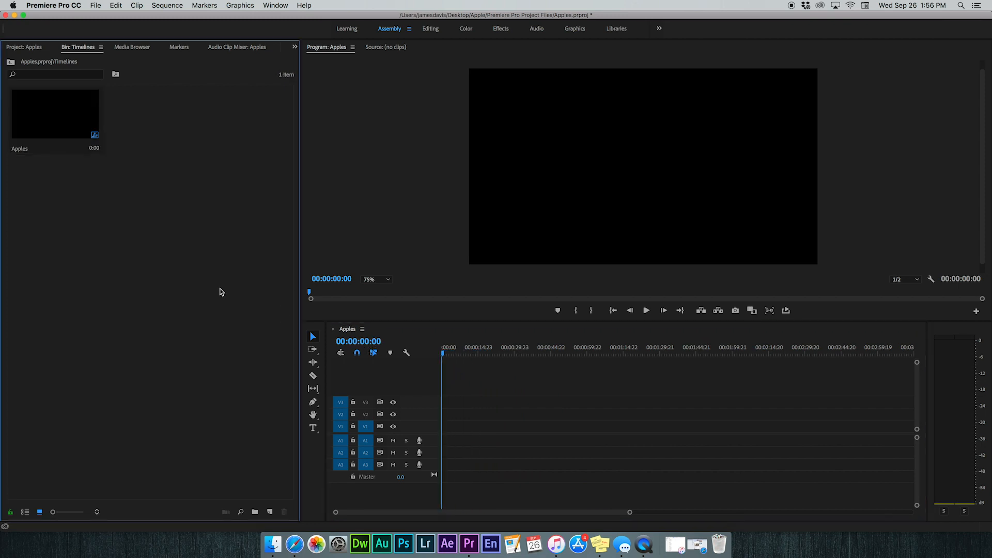
Step: Import the clips PGH58310.MOV through PGH58315.MOV from the Footage folder in the desktop's Apple folder into the project's top level
{"action": "left_click", "coordinate": [11, 63]}
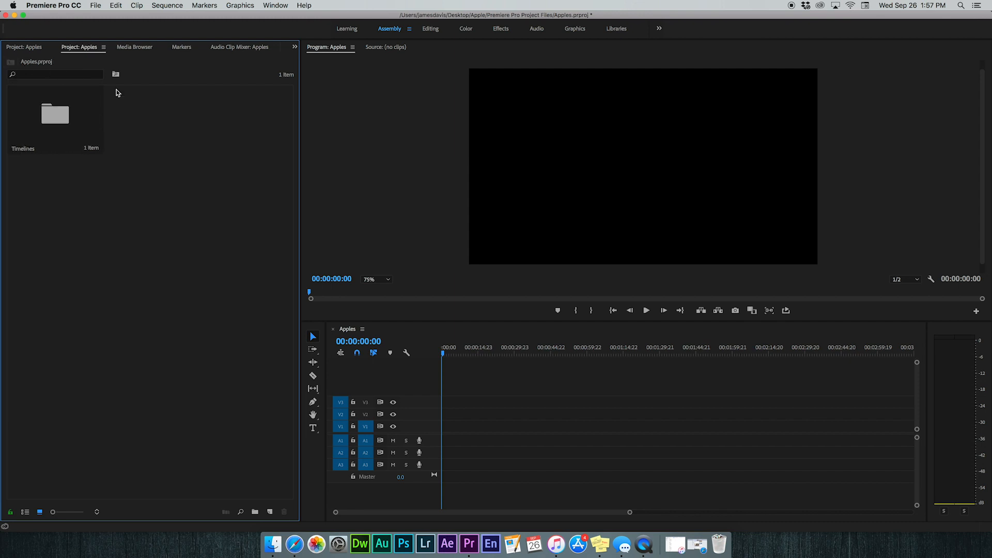
{"action": "right_click", "coordinate": [78, 225]}
{"action": "left_click", "coordinate": [112, 295]}
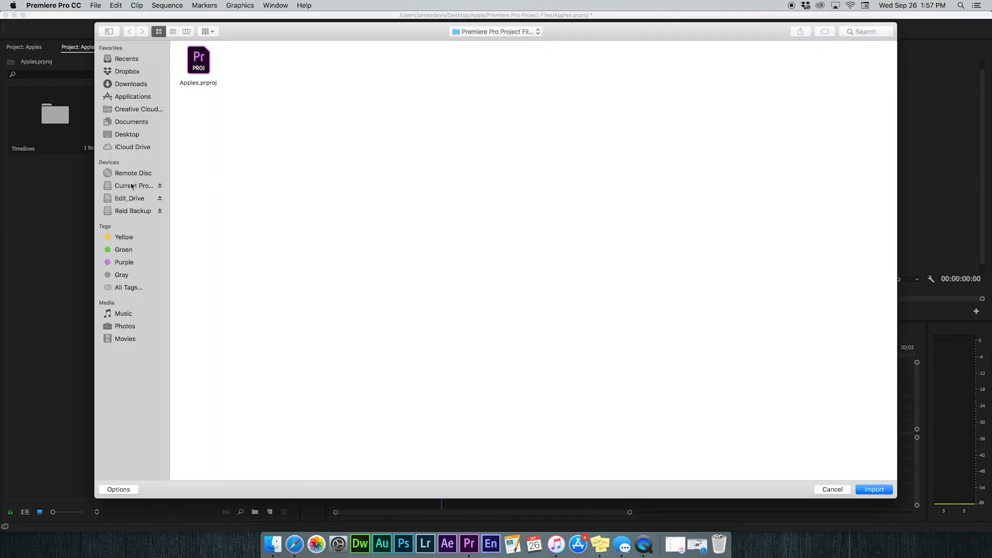
{"action": "left_click", "coordinate": [129, 130]}
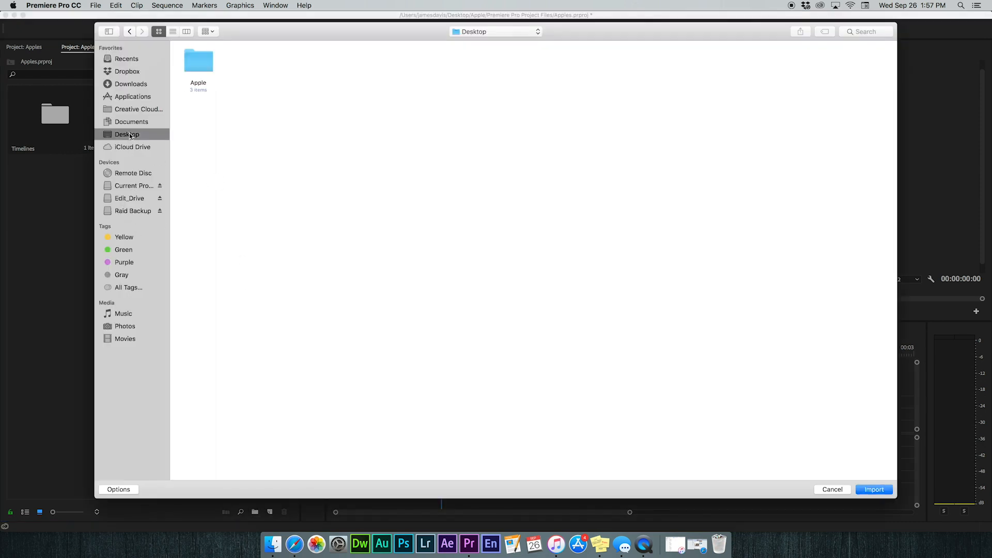
{"action": "double_click", "coordinate": [199, 68]}
{"action": "double_click", "coordinate": [307, 62]}
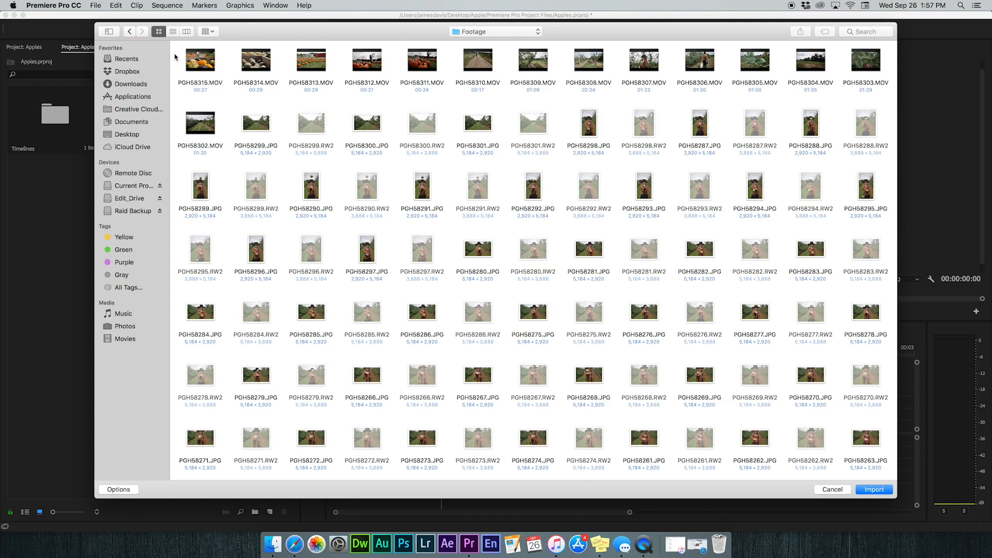
{"action": "left_click_drag", "start_coordinate": [176, 53], "coordinate": [487, 83]}
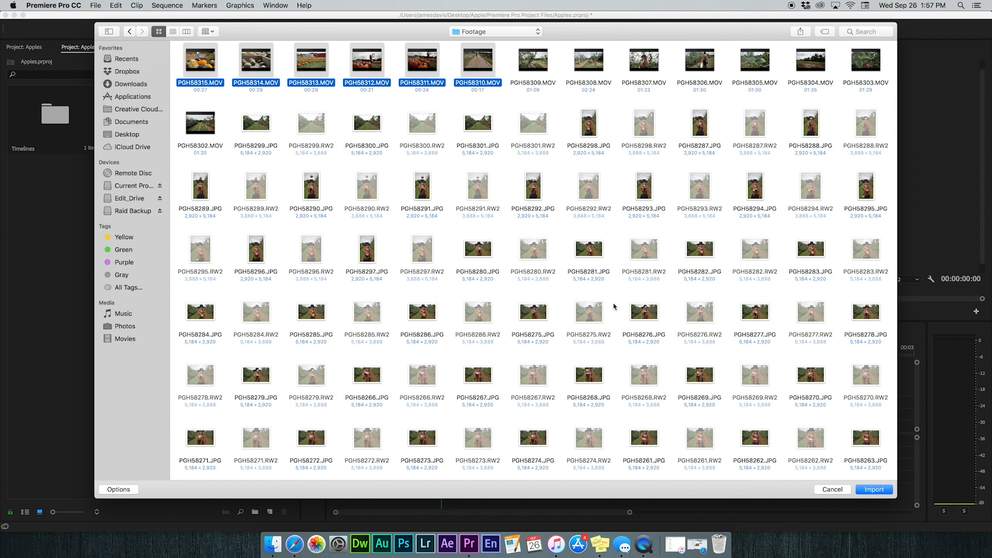
{"action": "left_click", "coordinate": [874, 489]}
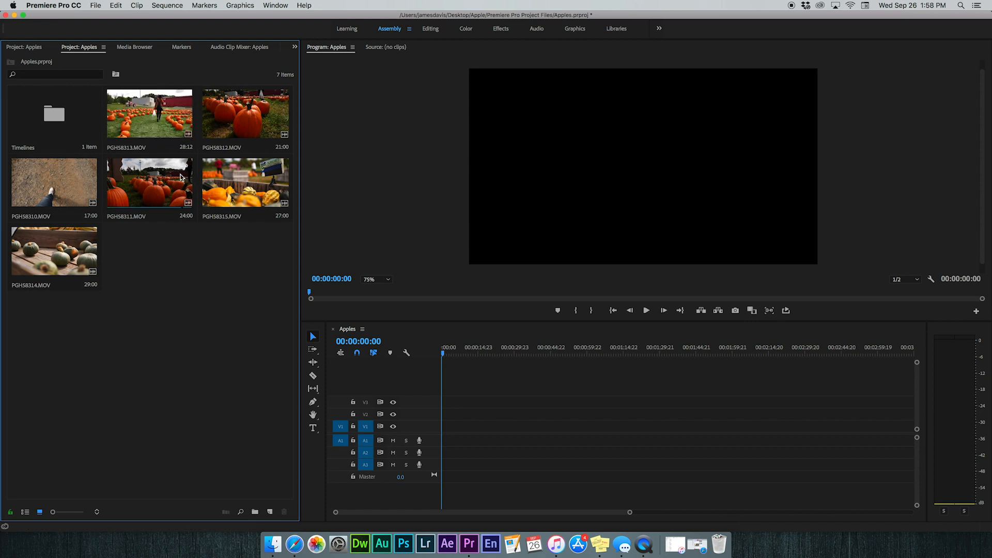
Step: Place PGH58313.MOV at the start of video track V1 in the Apples sequence, keeping the existing sequence settings
{"action": "left_click", "coordinate": [137, 117]}
{"action": "left_click_drag", "start_coordinate": [137, 117], "coordinate": [445, 427]}
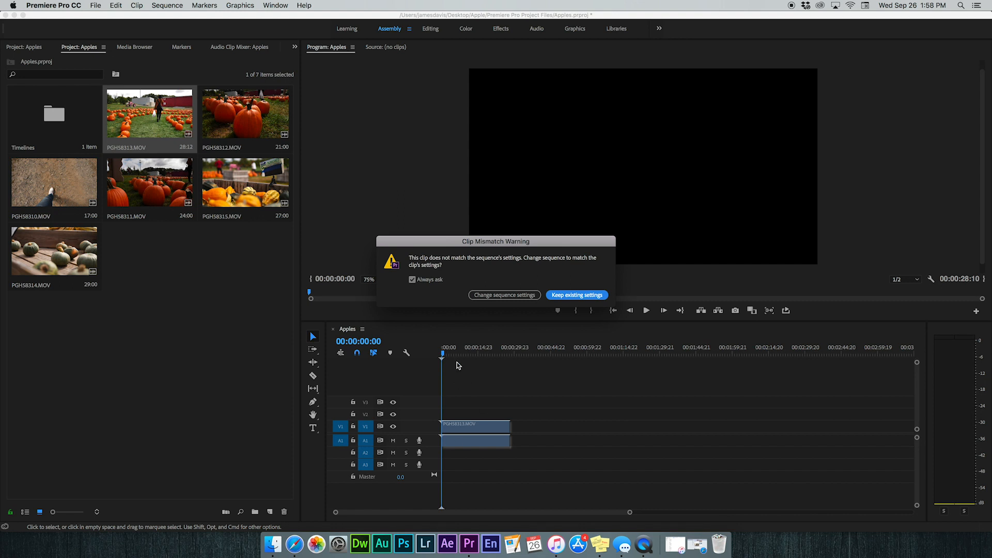
{"action": "left_click", "coordinate": [562, 298]}
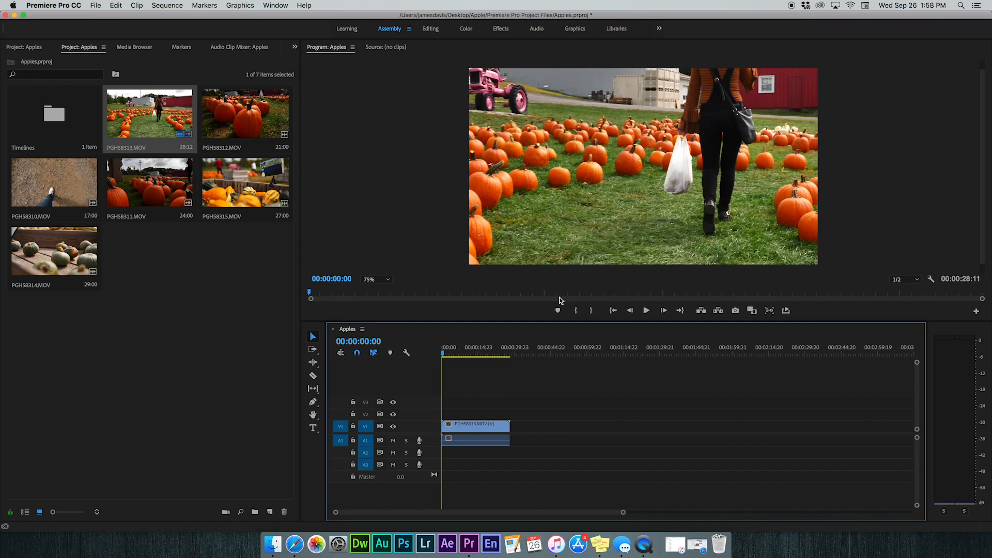
Step: Fit the PGH58313.MOV clip on V1 with Set to Frame Size and scrub the sequence to about 00:00:14:04
{"action": "left_click", "coordinate": [452, 428]}
{"action": "right_click", "coordinate": [454, 427]}
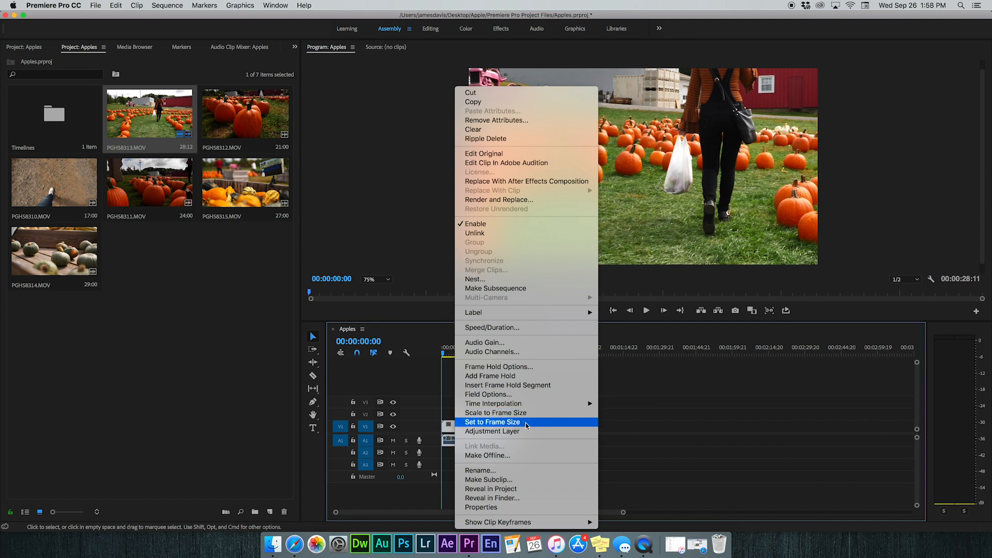
{"action": "left_click", "coordinate": [482, 422]}
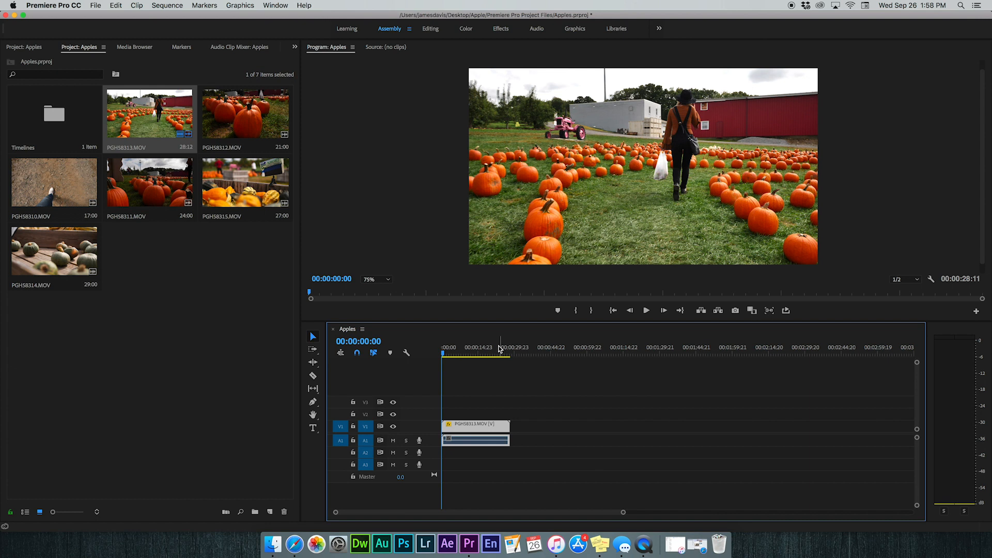
{"action": "left_click_drag", "start_coordinate": [458, 352], "coordinate": [370, 394]}
{"action": "left_click_drag", "start_coordinate": [454, 352], "coordinate": [476, 353]}
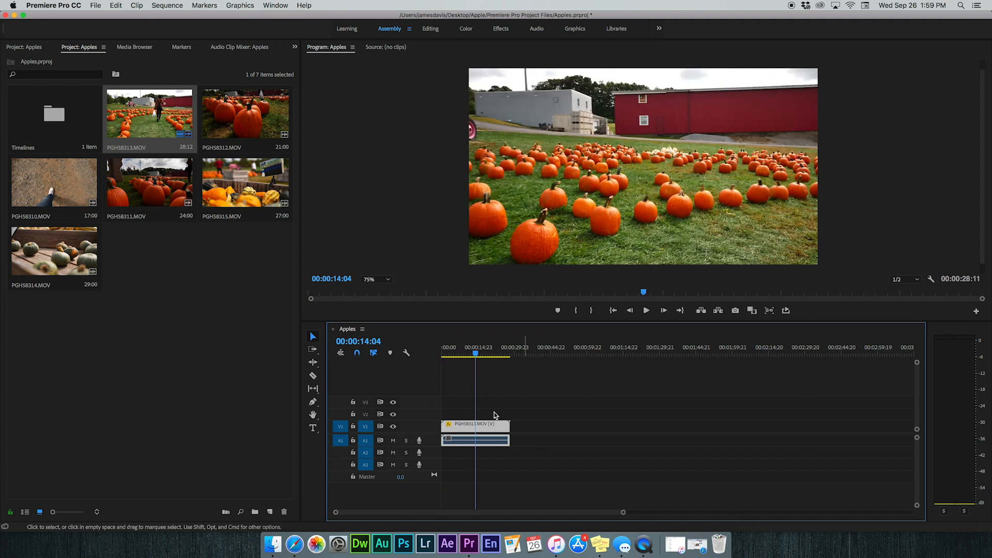
Step: Open PGH58312.MOV in the Source monitor and scrub its playhead to about 06:07:17:00
{"action": "left_click", "coordinate": [246, 279]}
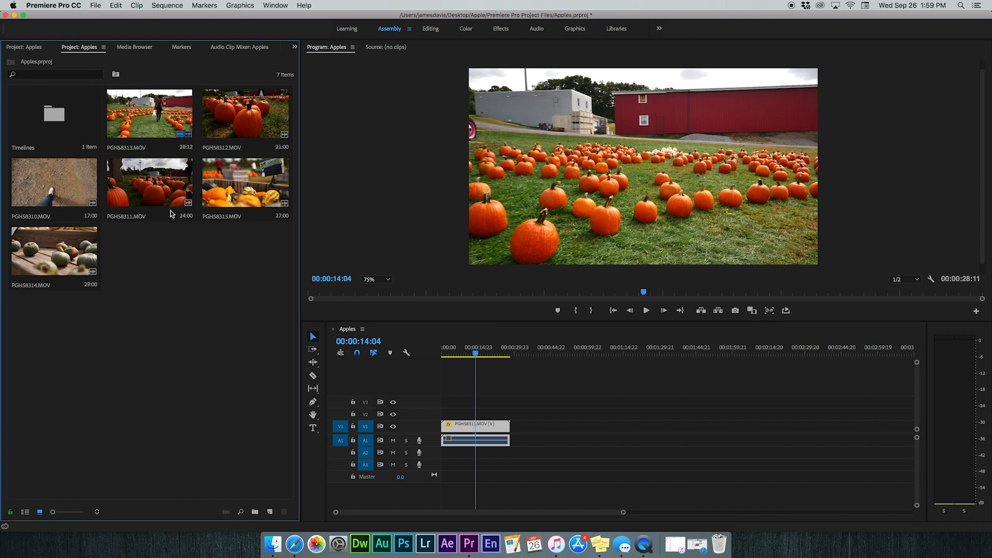
{"action": "left_click", "coordinate": [231, 131]}
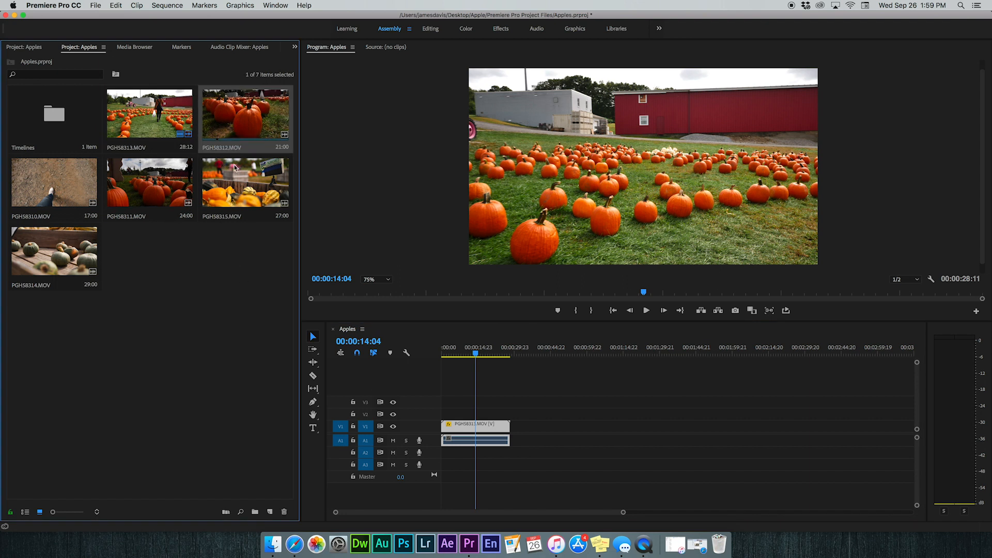
{"action": "double_click", "coordinate": [239, 120]}
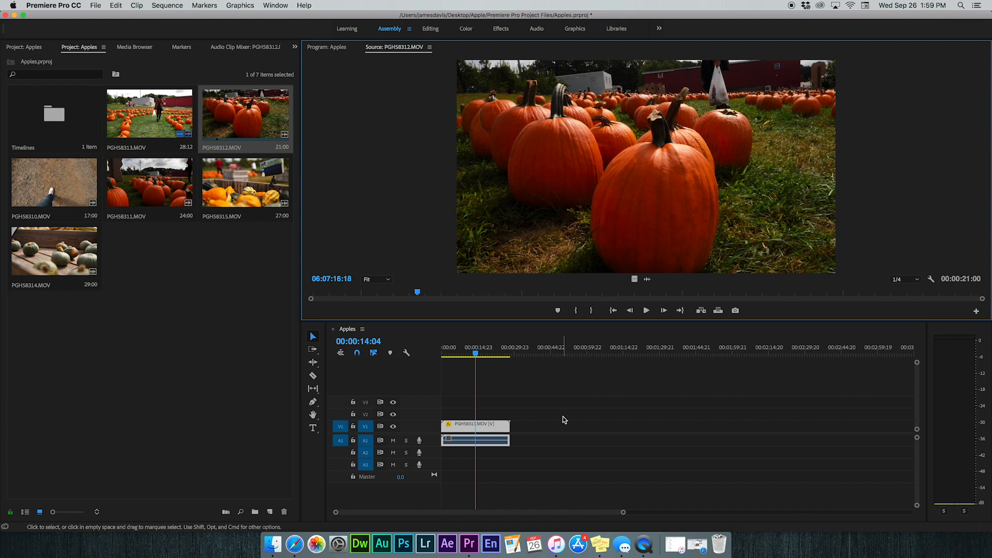
{"action": "left_click", "coordinate": [456, 293]}
{"action": "left_click_drag", "start_coordinate": [457, 293], "coordinate": [427, 298]}
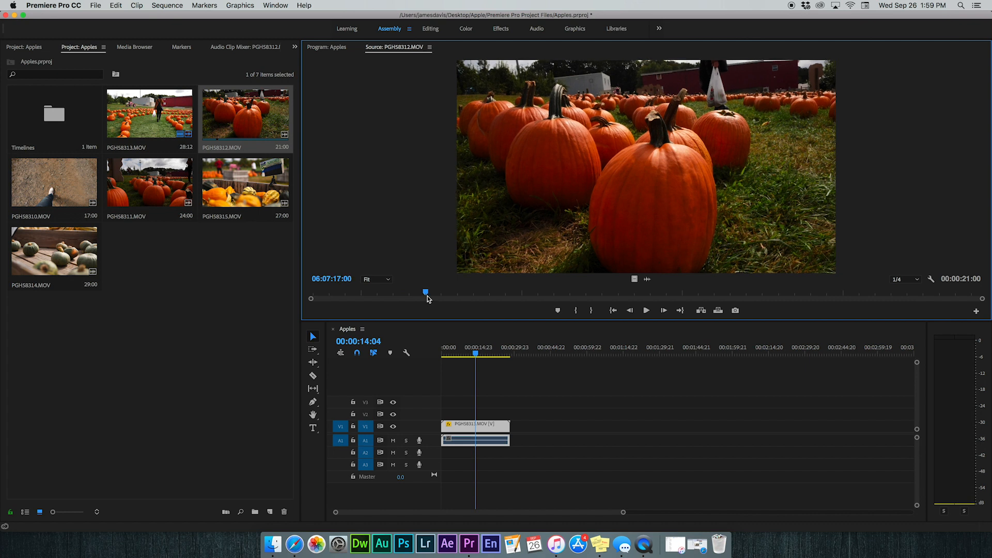
Step: Mark the In point of PGH58312.MOV at 06:07:17:00 and its Out point at 06:07:23:01 in the Source monitor
{"action": "left_click_drag", "start_coordinate": [427, 298], "coordinate": [496, 292]}
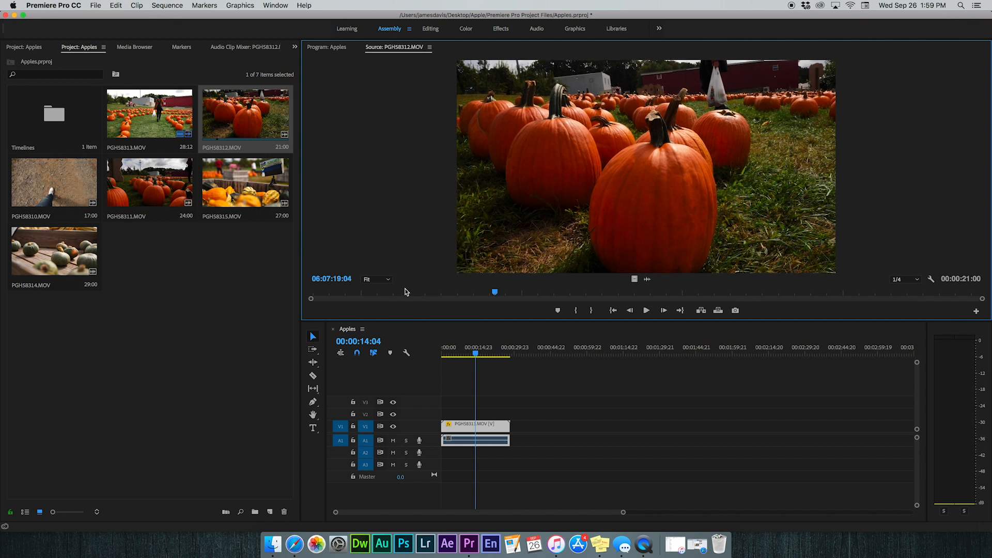
{"action": "left_click", "coordinate": [521, 292]}
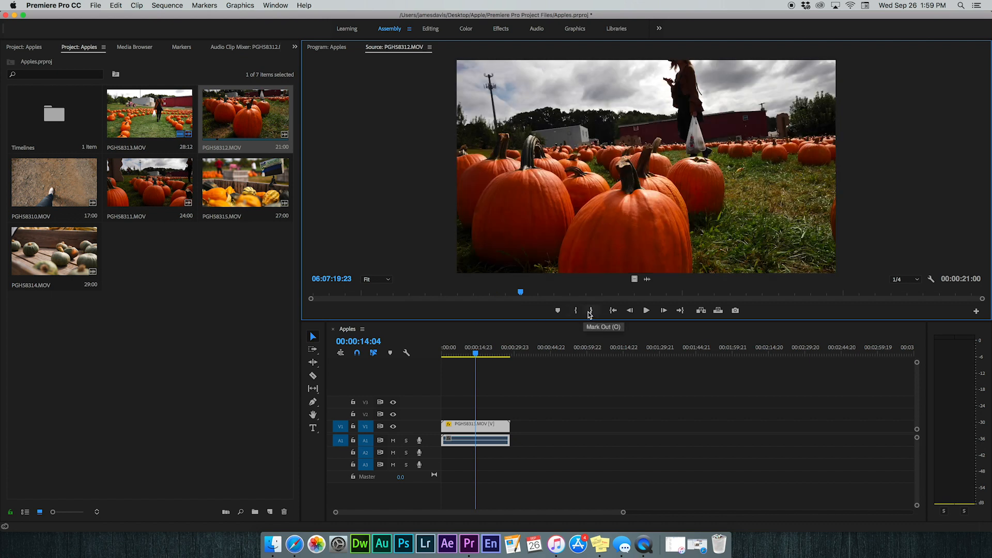
{"action": "left_click_drag", "start_coordinate": [518, 292], "coordinate": [425, 293]}
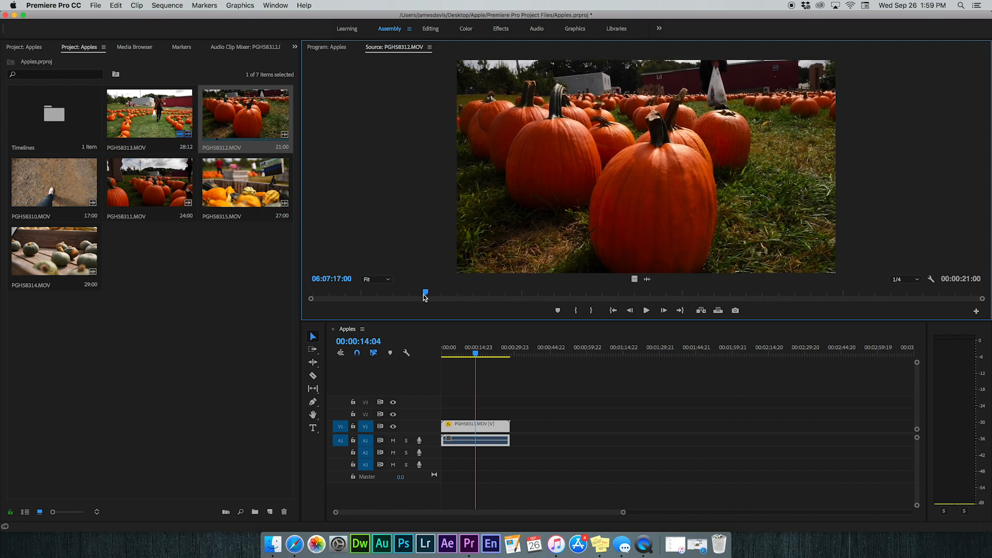
{"action": "key", "text": "i"}
{"action": "left_click_drag", "start_coordinate": [531, 296], "coordinate": [621, 295]}
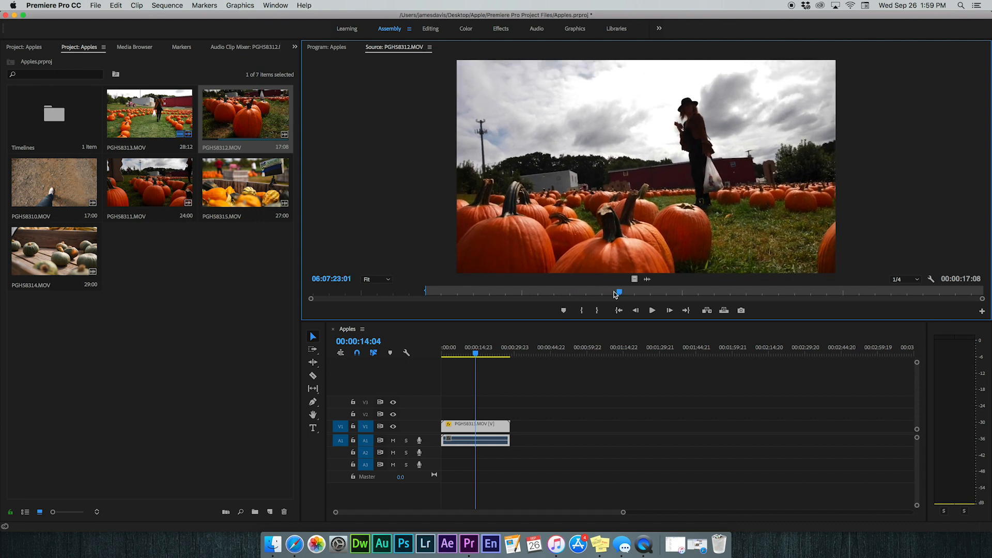
{"action": "key", "text": "o"}
{"action": "key", "text": "Right"}
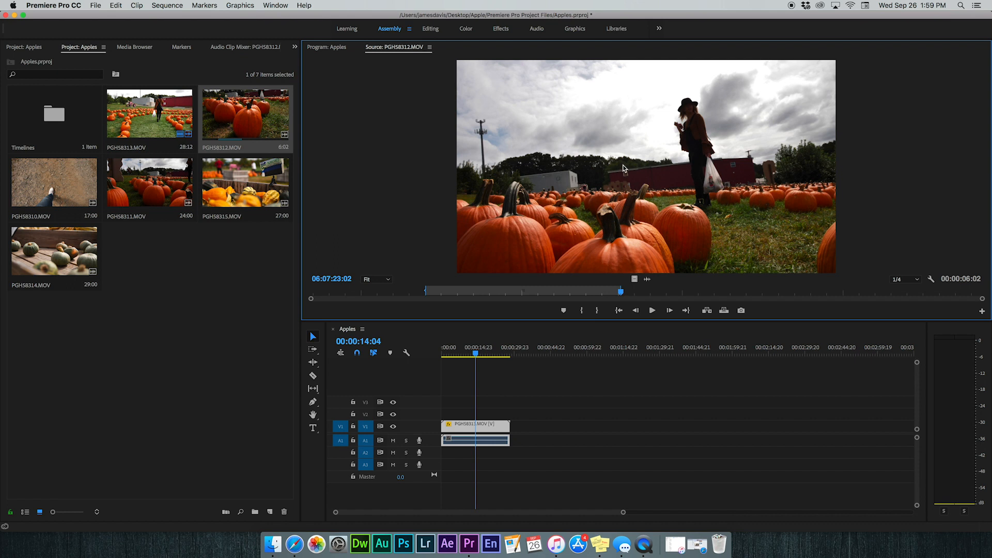
Step: Place the marked section of PGH58312.MOV directly after PGH58313.MOV on V1 in the Apples sequence
{"action": "left_click_drag", "start_coordinate": [588, 282], "coordinate": [516, 429]}
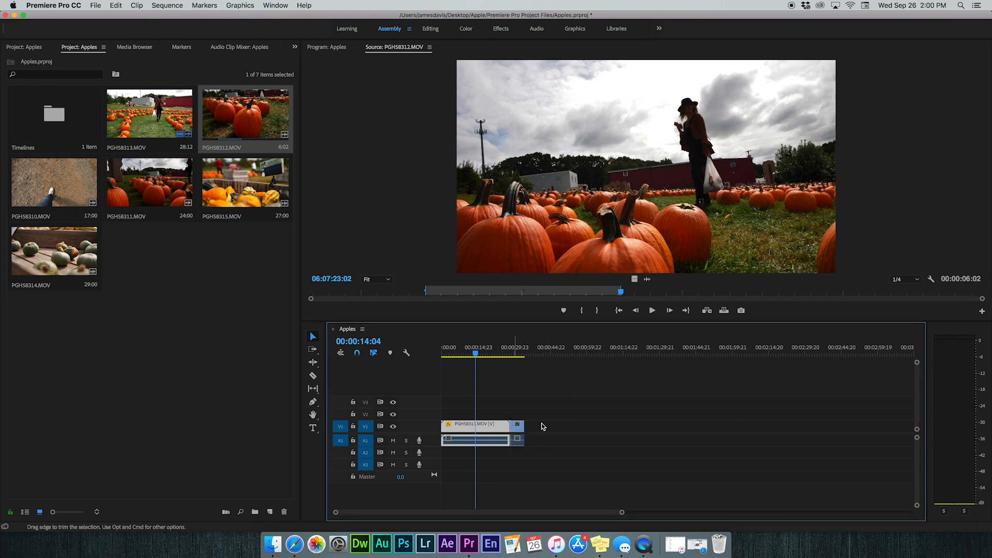
{"action": "left_click_drag", "start_coordinate": [505, 353], "coordinate": [493, 355]}
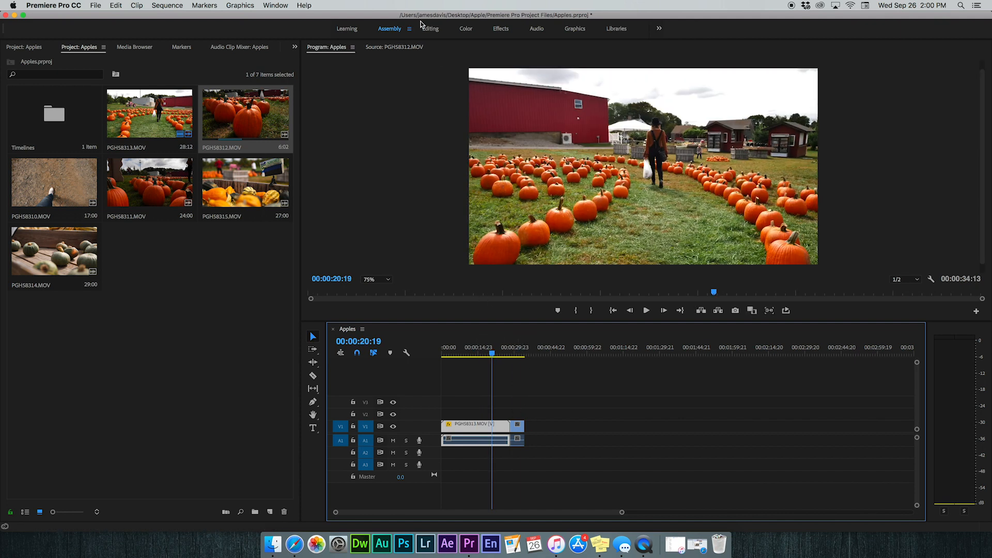
{"action": "left_click", "coordinate": [407, 48]}
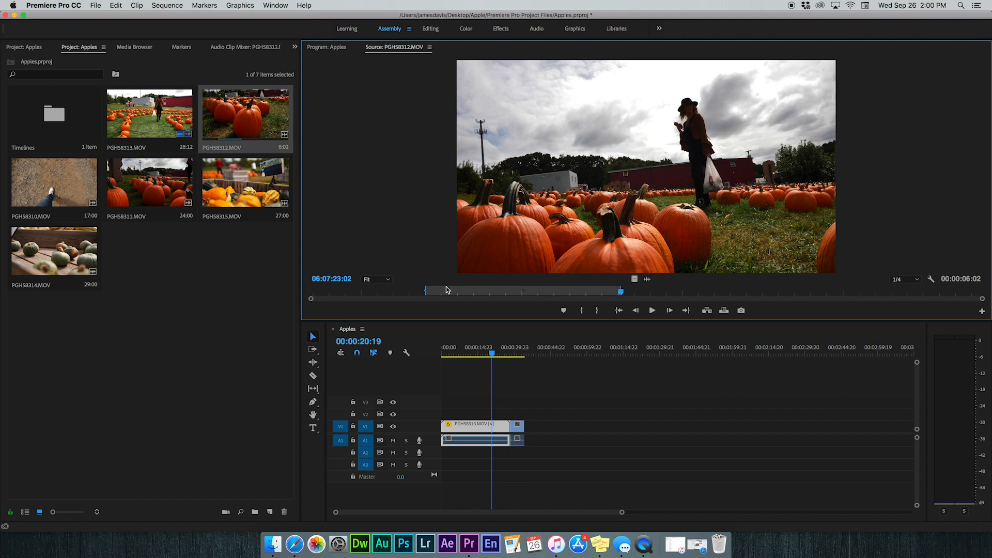
Step: Split the PGH58313.MOV clip on V1 at 00:00:18:09 with the Razor tool
{"action": "left_click_drag", "start_coordinate": [468, 353], "coordinate": [459, 354]}
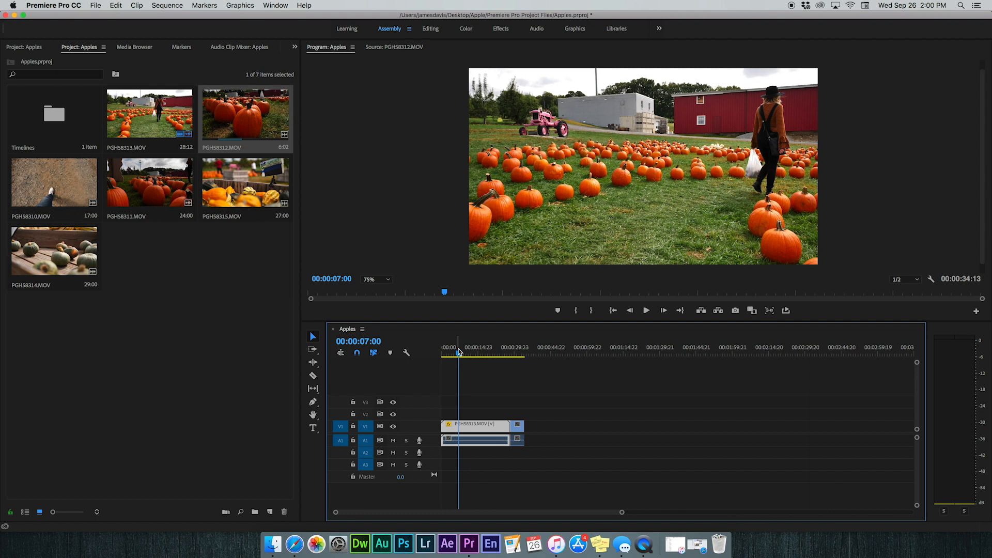
{"action": "left_click_drag", "start_coordinate": [459, 352], "coordinate": [488, 356]}
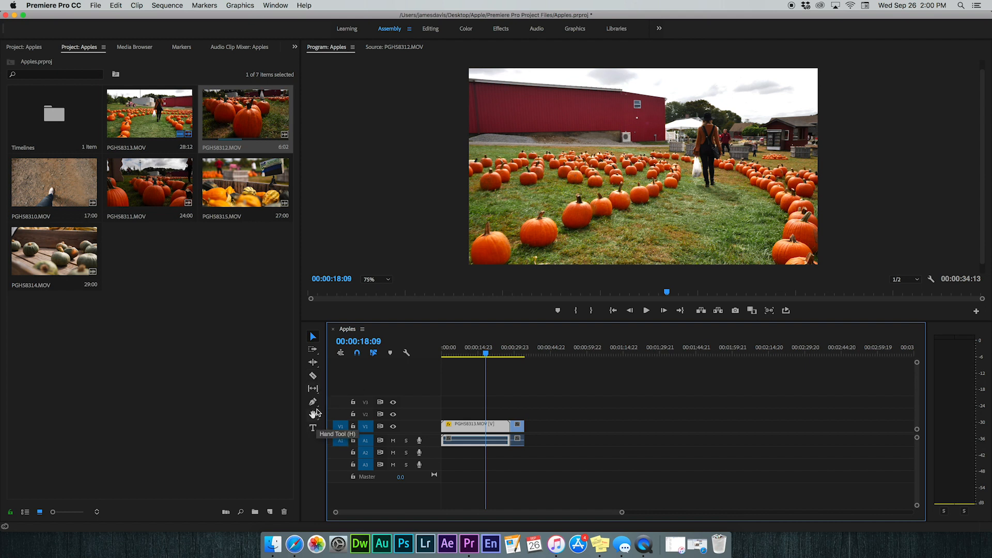
{"action": "left_click", "coordinate": [313, 376]}
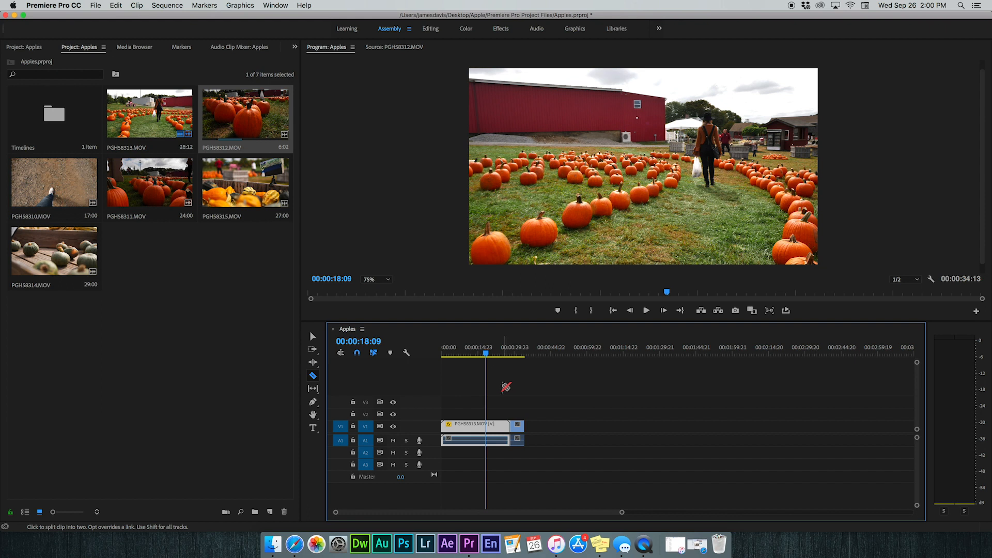
{"action": "scroll", "coordinate": [518, 392], "scroll_direction": "right", "scroll_amount": 1}
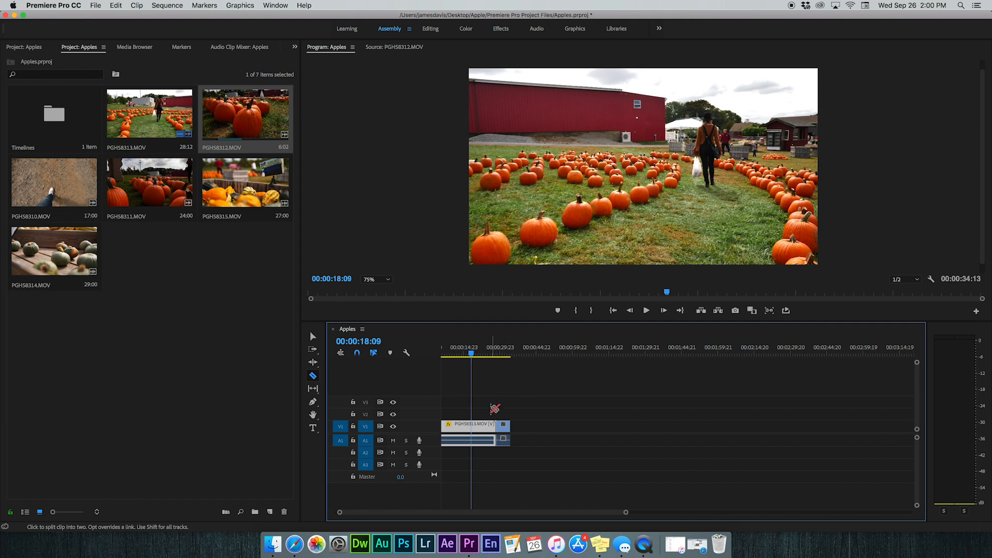
{"action": "left_click", "coordinate": [471, 425]}
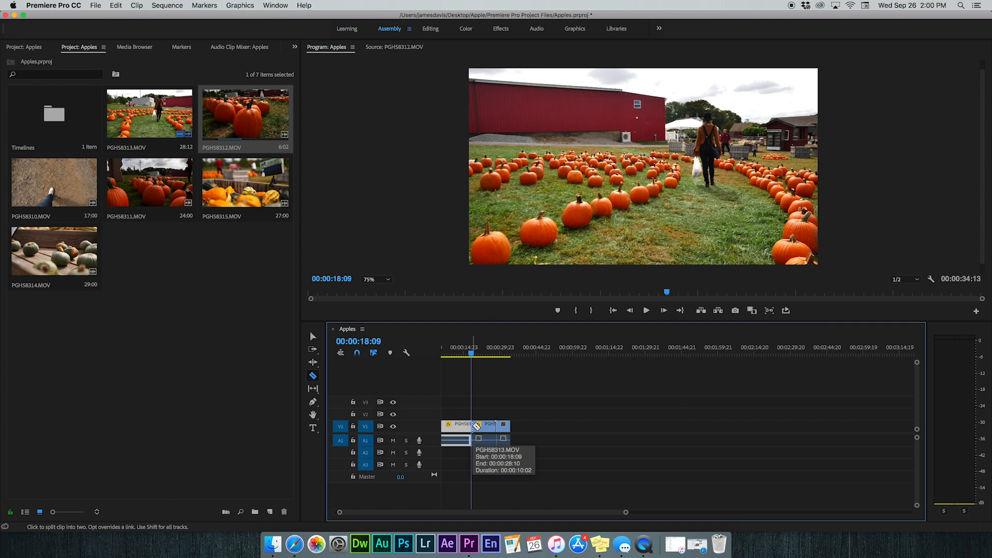
Step: Delete the second piece of PGH58313.MOV, following the cut at 00:00:18:09, from the sequence with its audio
{"action": "mouse_move", "coordinate": [471, 353]}
{"action": "left_mouse_down"}
{"action": "mouse_move", "coordinate": [451, 353]}
{"action": "mouse_move", "coordinate": [488, 353]}
{"action": "mouse_move", "coordinate": [457, 355]}
{"action": "mouse_move", "coordinate": [473, 354]}
{"action": "left_mouse_up"}
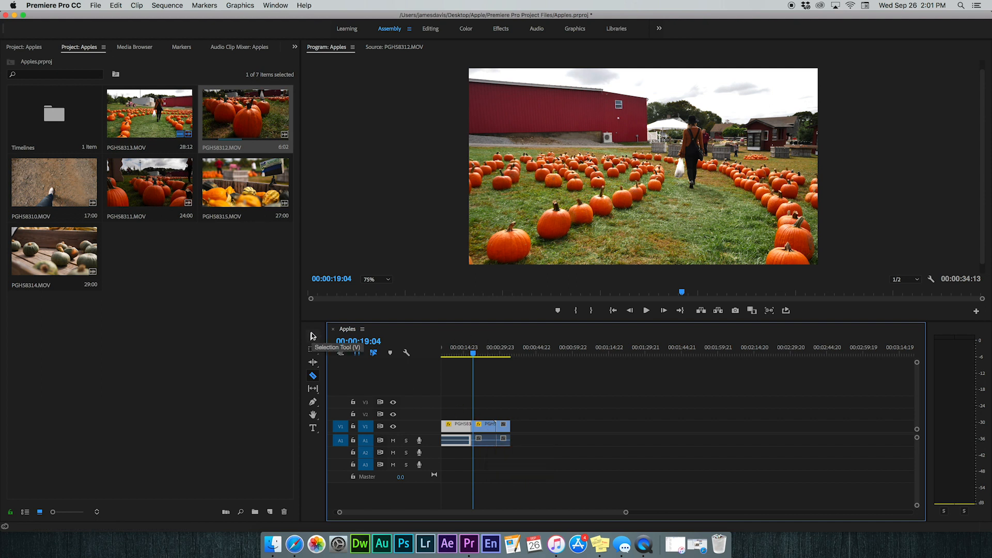
{"action": "left_click", "coordinate": [312, 336]}
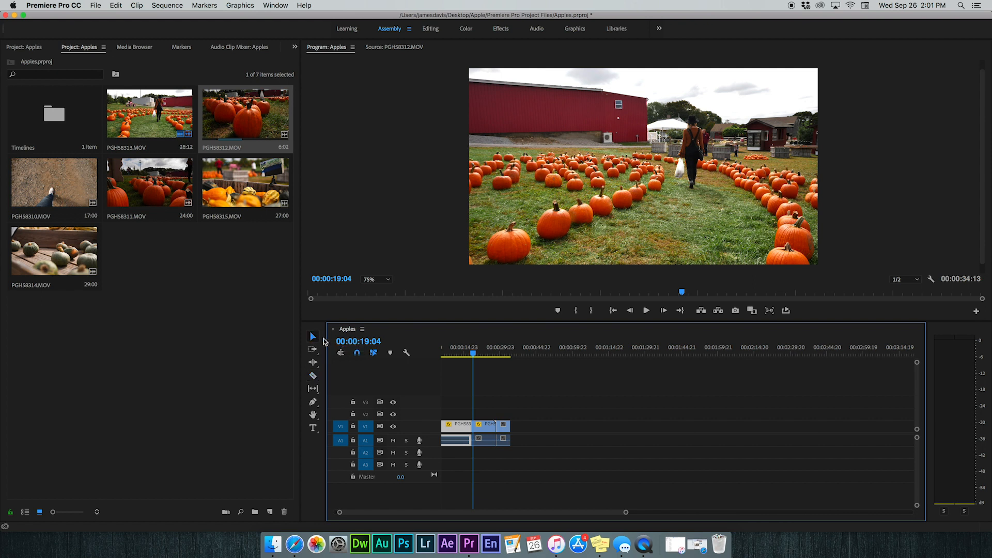
{"action": "left_click", "coordinate": [457, 398]}
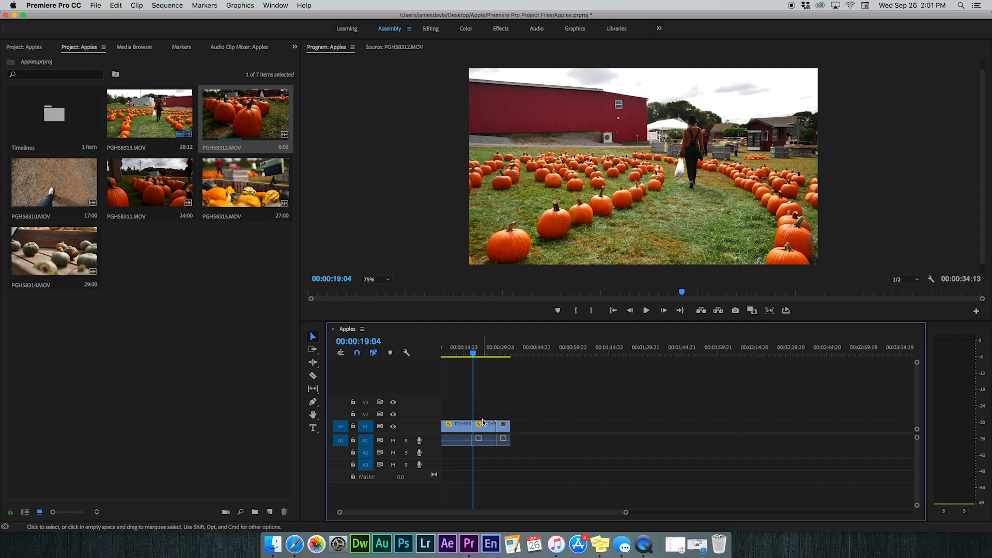
{"action": "left_click", "coordinate": [484, 427]}
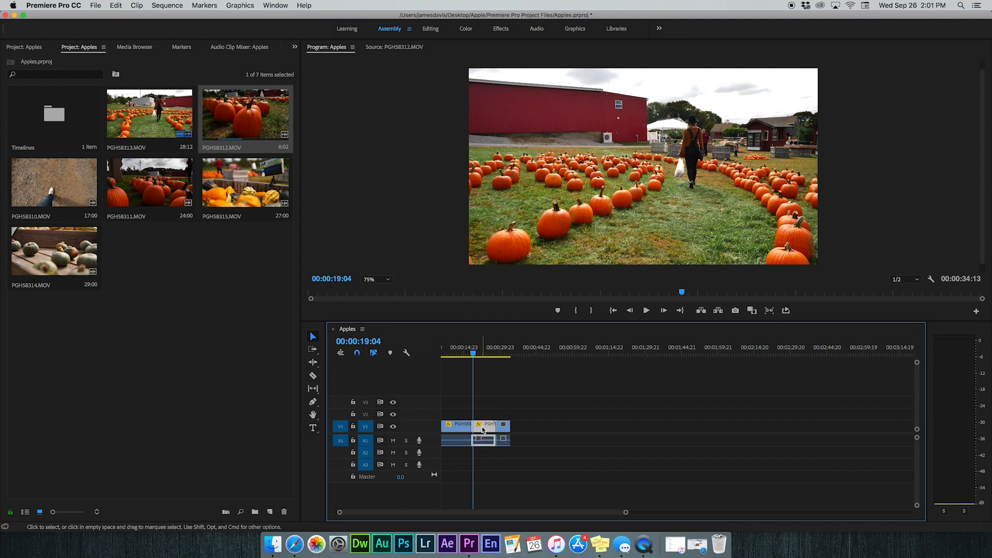
{"action": "mouse_move", "coordinate": [481, 430]}
{"action": "left_mouse_down"}
{"action": "mouse_move", "coordinate": [682, 428]}
{"action": "mouse_move", "coordinate": [485, 426]}
{"action": "left_mouse_up"}
{"action": "key", "text": "Delete"}
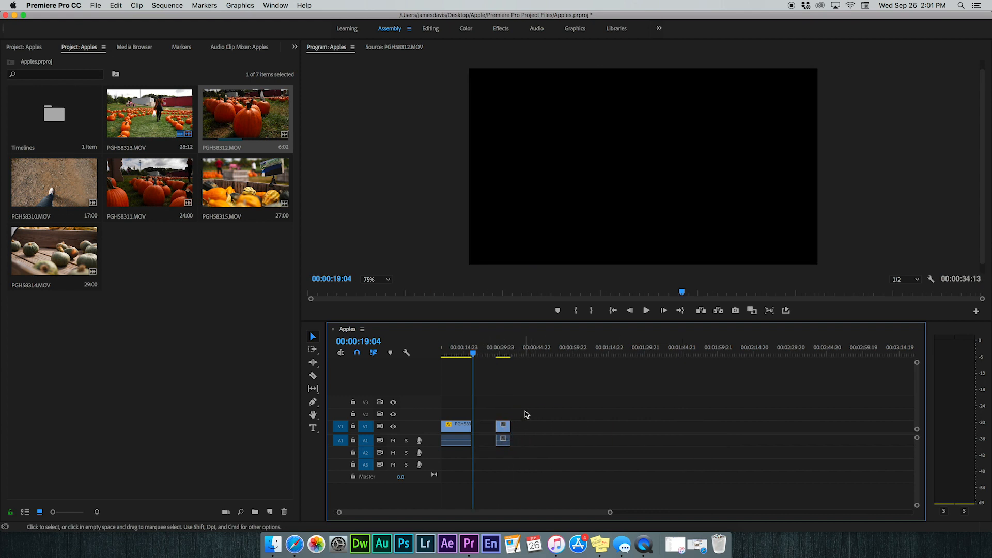
Step: Close the gap between PGH58313.MOV and PGH58312.MOV on V1 by deleting the empty space between them
{"action": "left_click", "coordinate": [502, 427]}
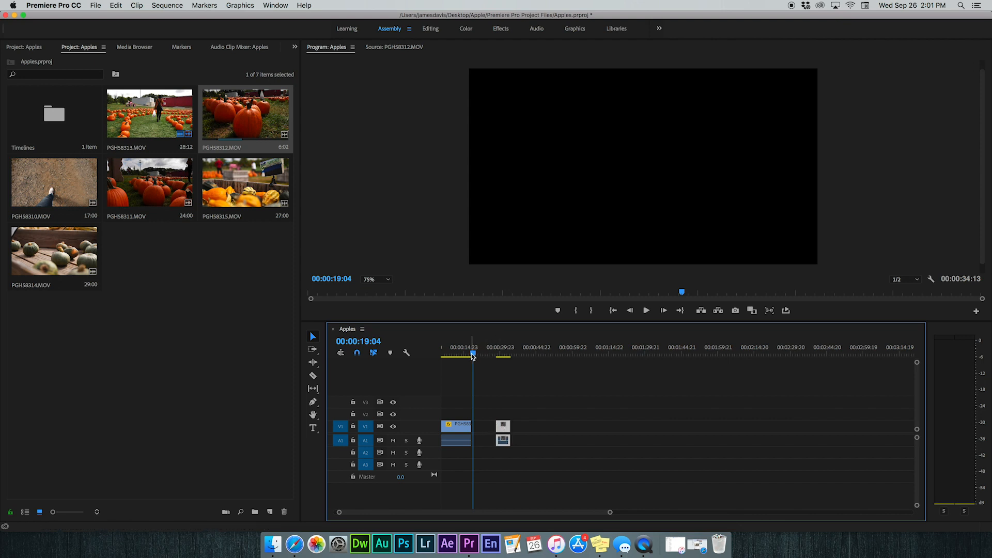
{"action": "left_click_drag", "start_coordinate": [472, 354], "coordinate": [449, 354]}
{"action": "left_click_drag", "start_coordinate": [503, 429], "coordinate": [478, 429]}
{"action": "key", "text": "super+z"}
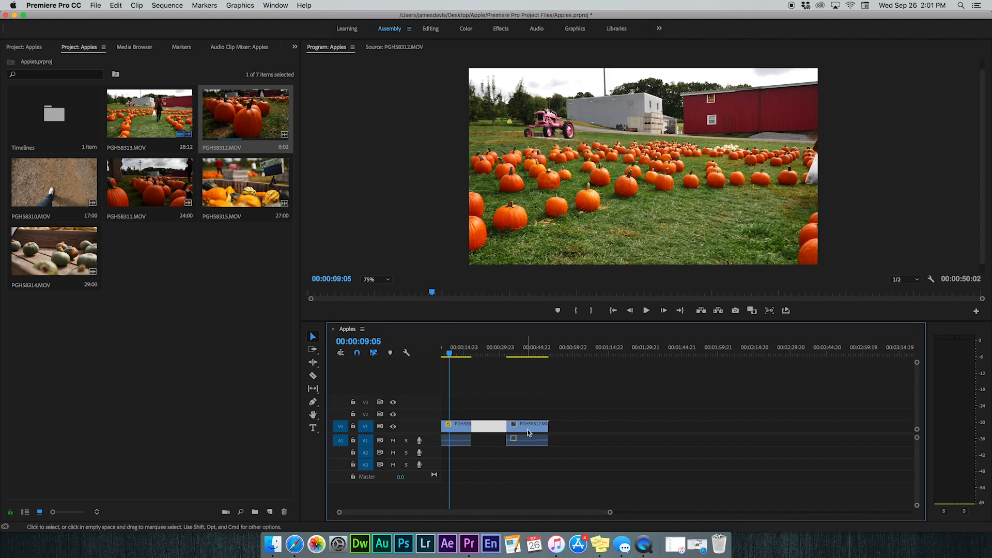
{"action": "key", "text": "Delete"}
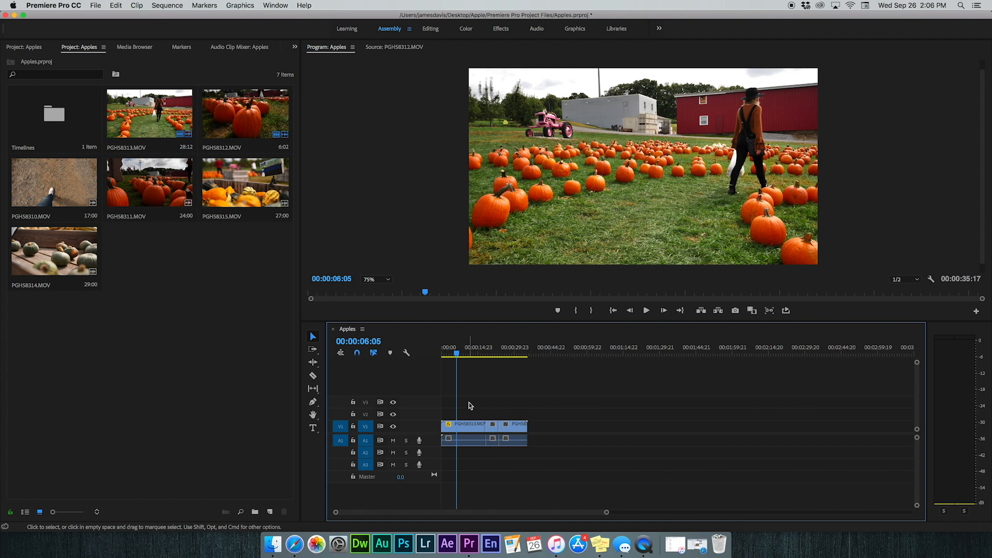
Step: Scrub the sequence to about 00:00:31:04 and select the last PGH58312.MOV clip on V1
{"action": "left_click_drag", "start_coordinate": [465, 399], "coordinate": [505, 452]}
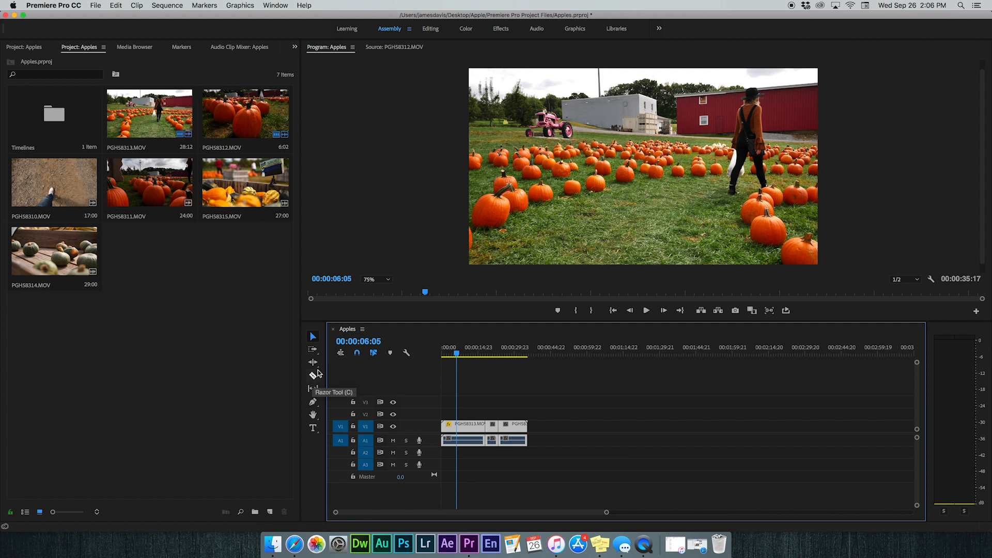
{"action": "left_click", "coordinate": [313, 337]}
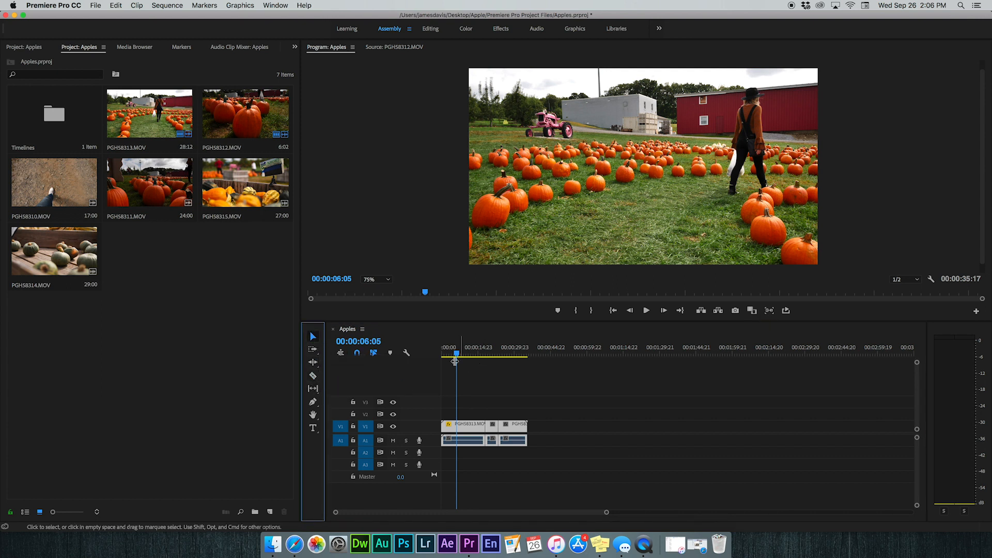
{"action": "left_click_drag", "start_coordinate": [457, 354], "coordinate": [516, 355]}
{"action": "left_click", "coordinate": [464, 406]}
{"action": "left_click", "coordinate": [545, 428]}
{"action": "left_click", "coordinate": [522, 428]}
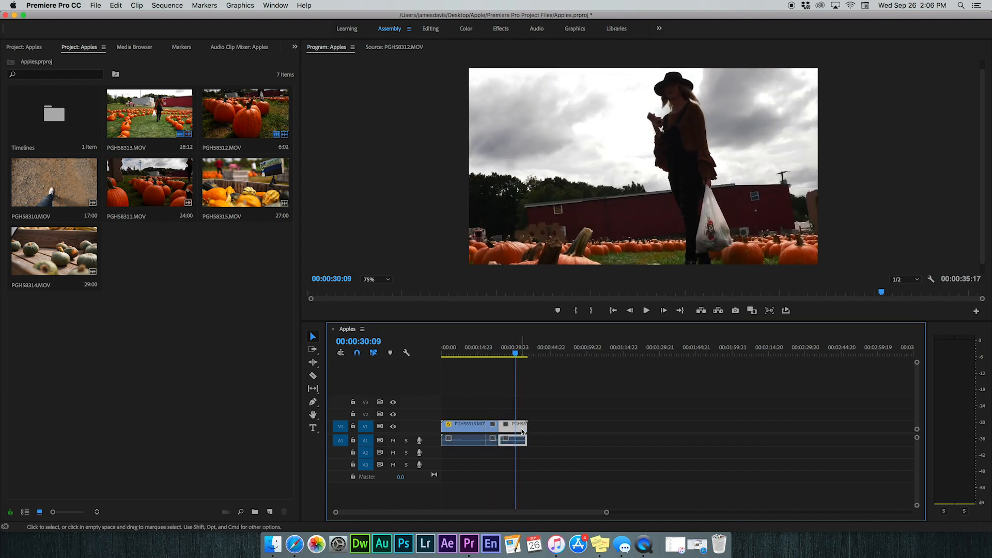
{"action": "left_click", "coordinate": [521, 354]}
{"action": "left_click_drag", "start_coordinate": [523, 355], "coordinate": [518, 356]}
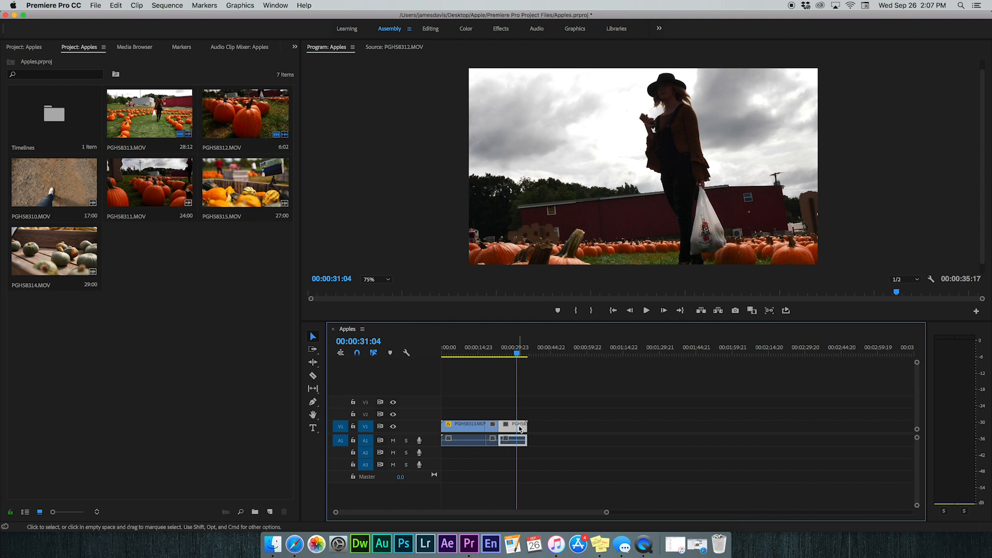
Step: Mark the sequence's Out point at the end of the last clip, at 00:00:35:17
{"action": "key", "text": "Down"}
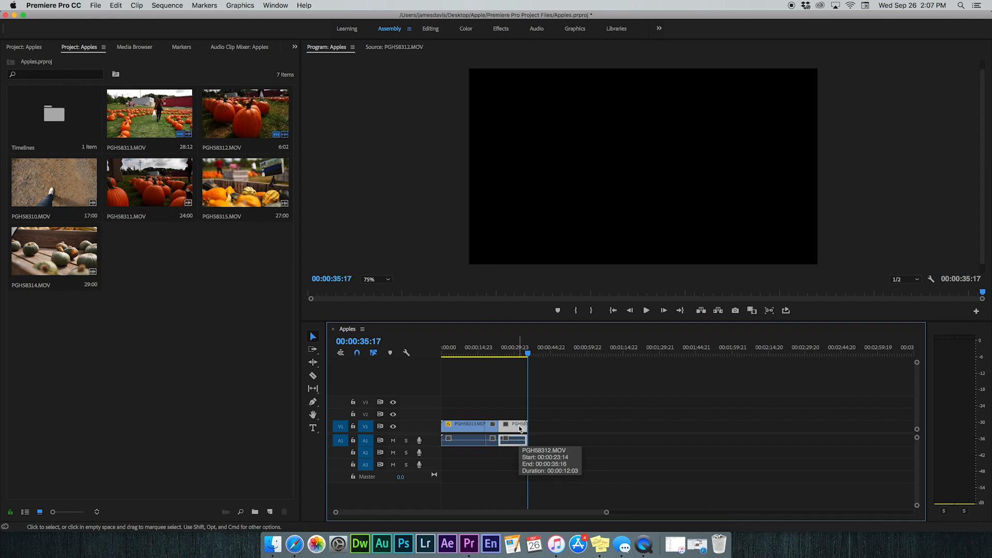
{"action": "key", "text": "o"}
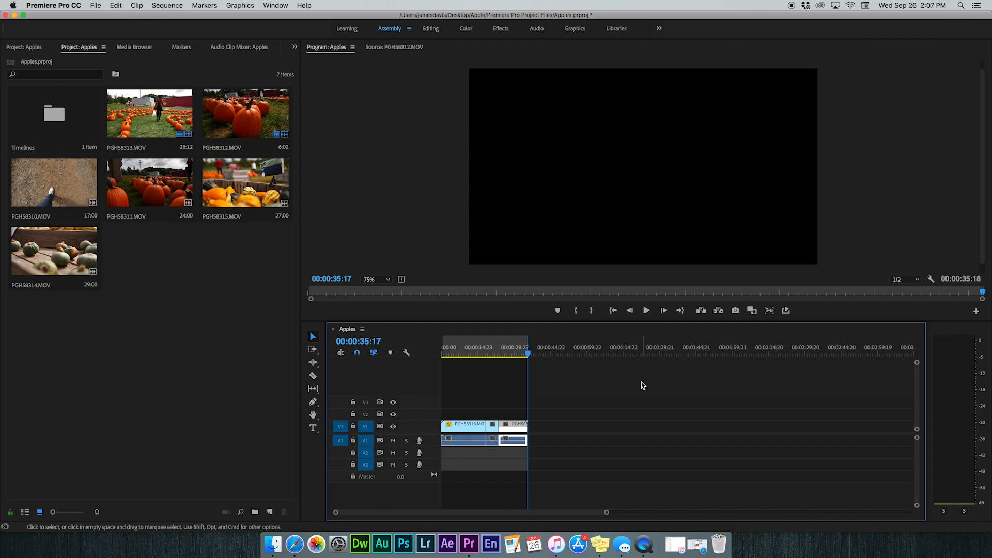
{"action": "mouse_move", "coordinate": [514, 355]}
{"action": "left_mouse_down"}
{"action": "mouse_move", "coordinate": [454, 355]}
{"action": "mouse_move", "coordinate": [529, 344]}
{"action": "mouse_move", "coordinate": [488, 354]}
{"action": "mouse_move", "coordinate": [515, 356]}
{"action": "left_mouse_up"}
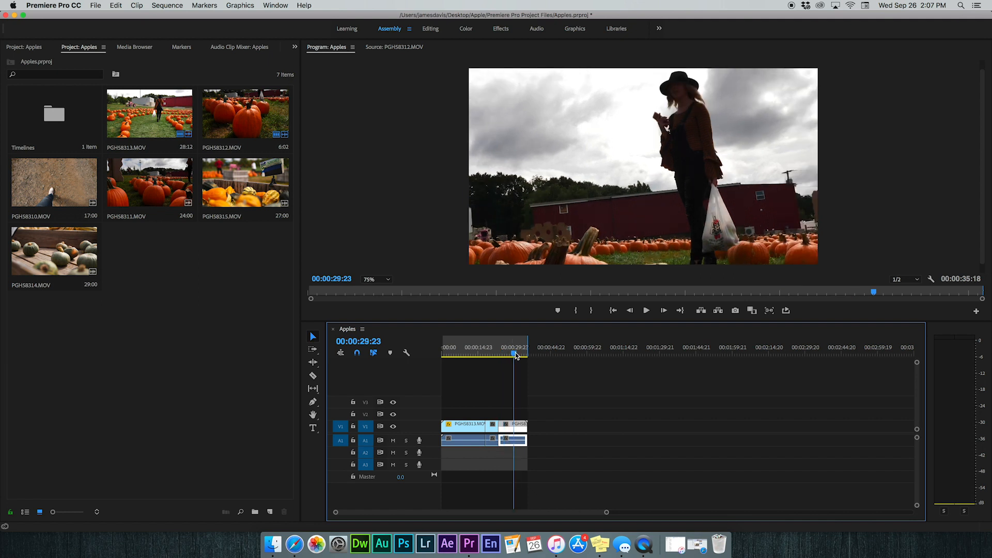
Step: Open the media export settings for the Apples sequence and choose H.264 as the format
{"action": "left_click", "coordinate": [94, 6]}
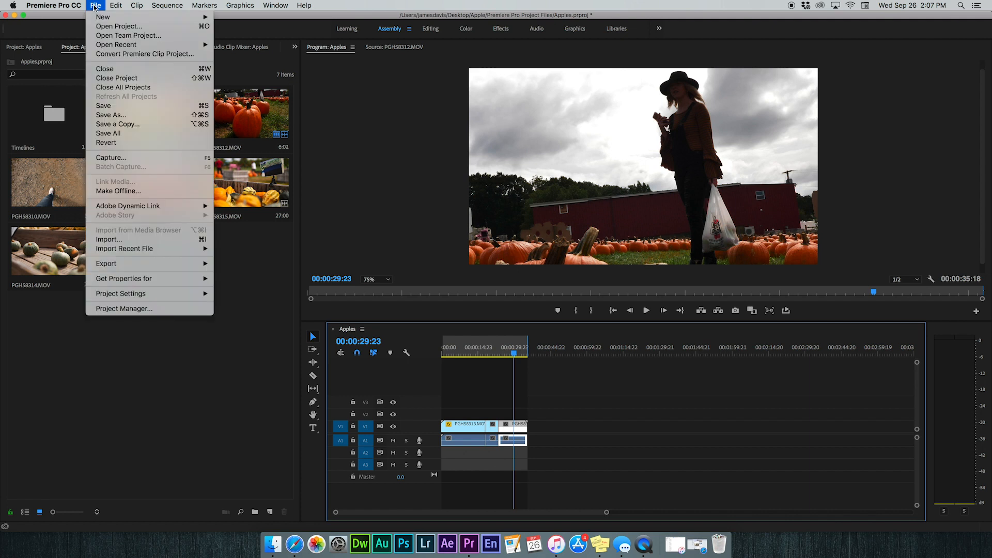
{"action": "mouse_move", "coordinate": [207, 268]}
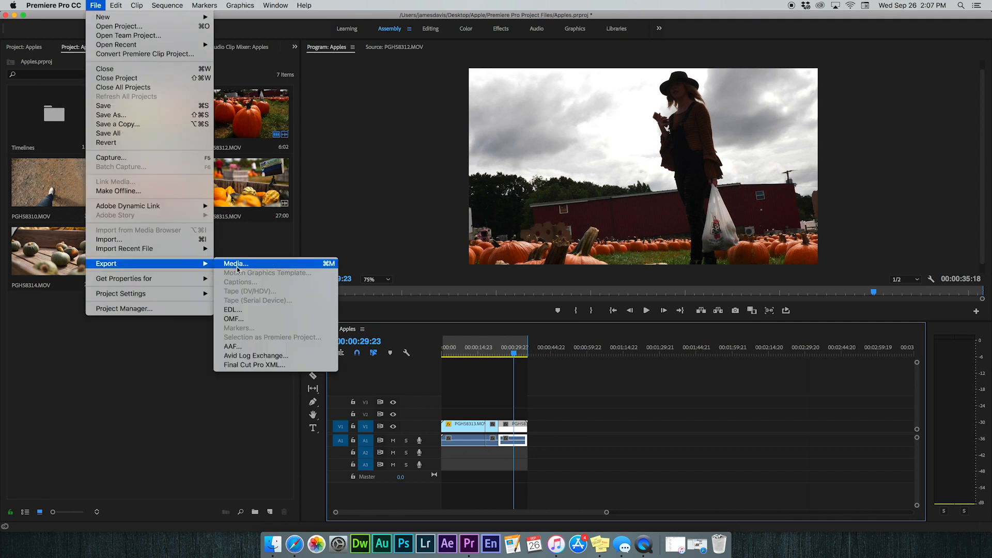
{"action": "left_click", "coordinate": [237, 264]}
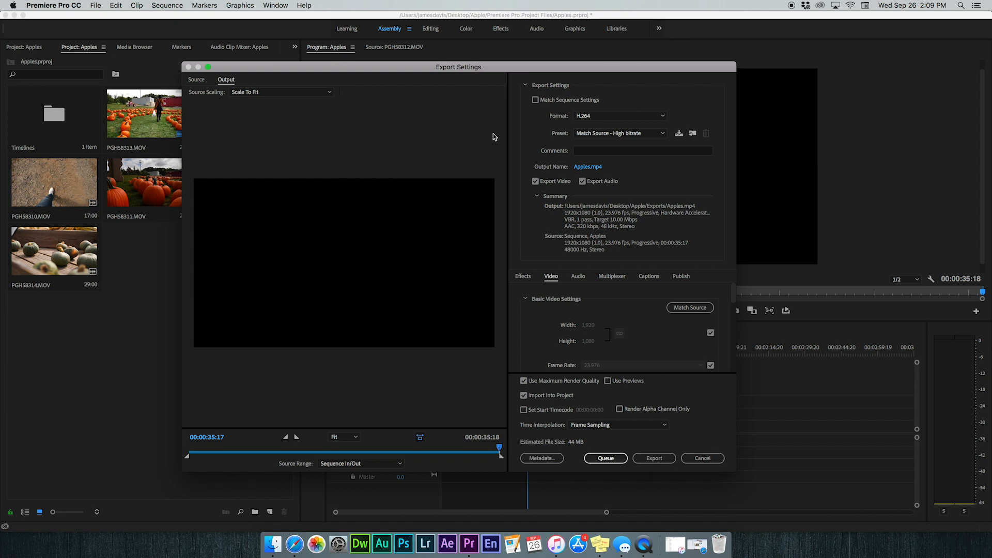
{"action": "left_click", "coordinate": [593, 118]}
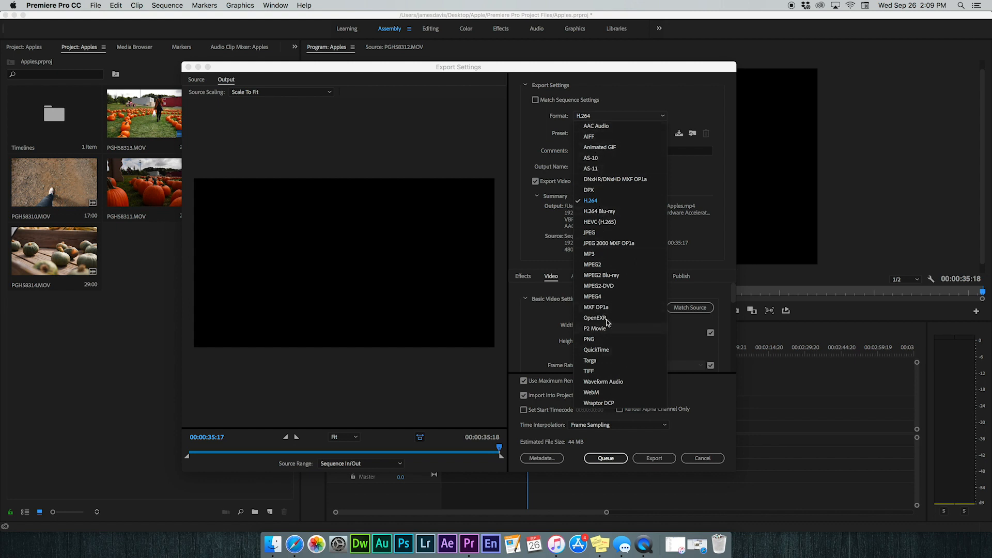
{"action": "left_click", "coordinate": [588, 201]}
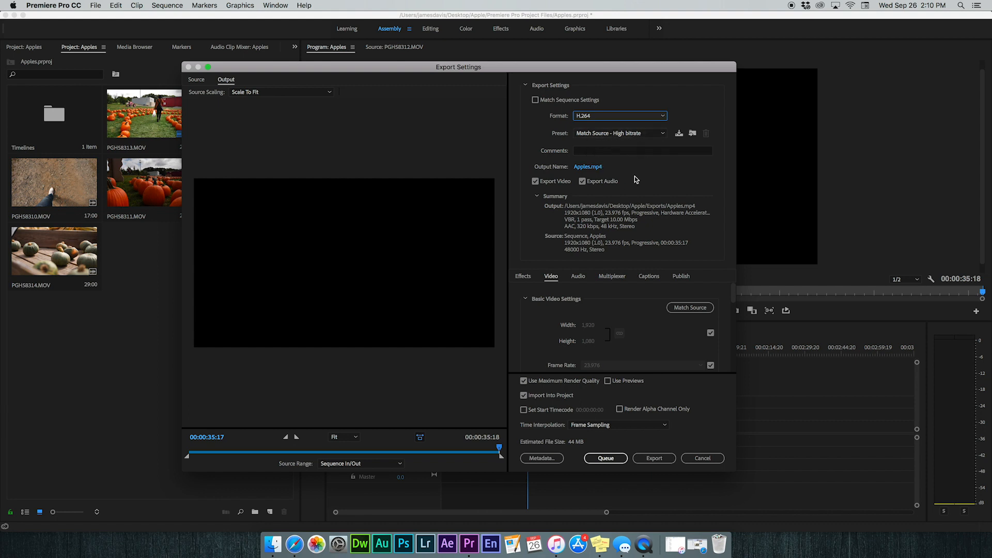
Step: Set the export destination to Apples.mp4 in the Exports folder inside the Desktop's Apple folder
{"action": "left_click", "coordinate": [587, 167]}
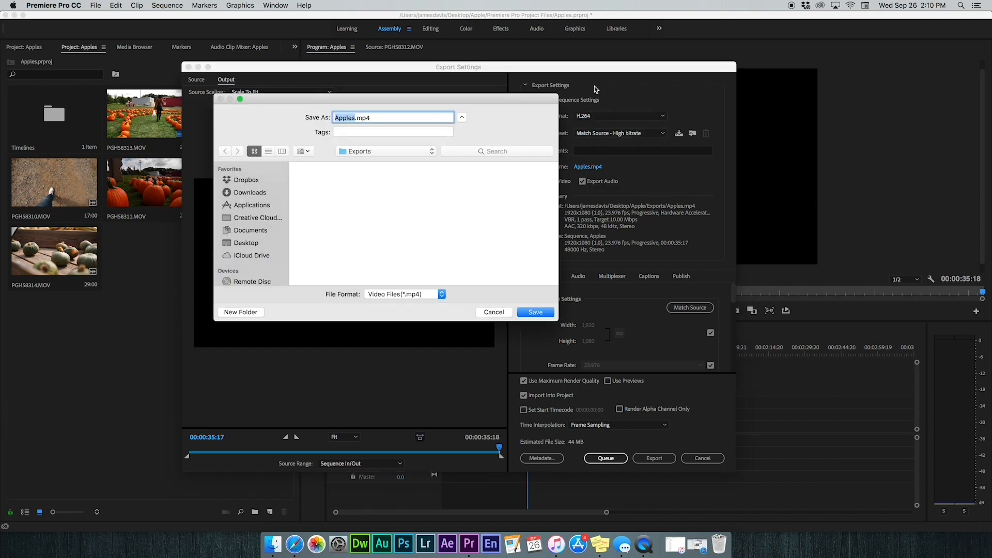
{"action": "left_click_drag", "start_coordinate": [542, 94], "coordinate": [495, 88]}
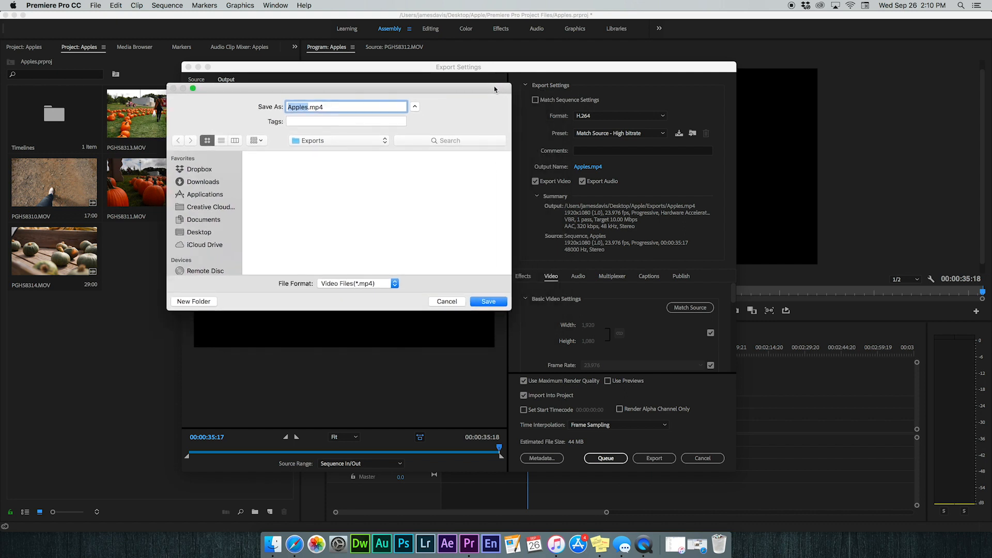
{"action": "left_click", "coordinate": [193, 234]}
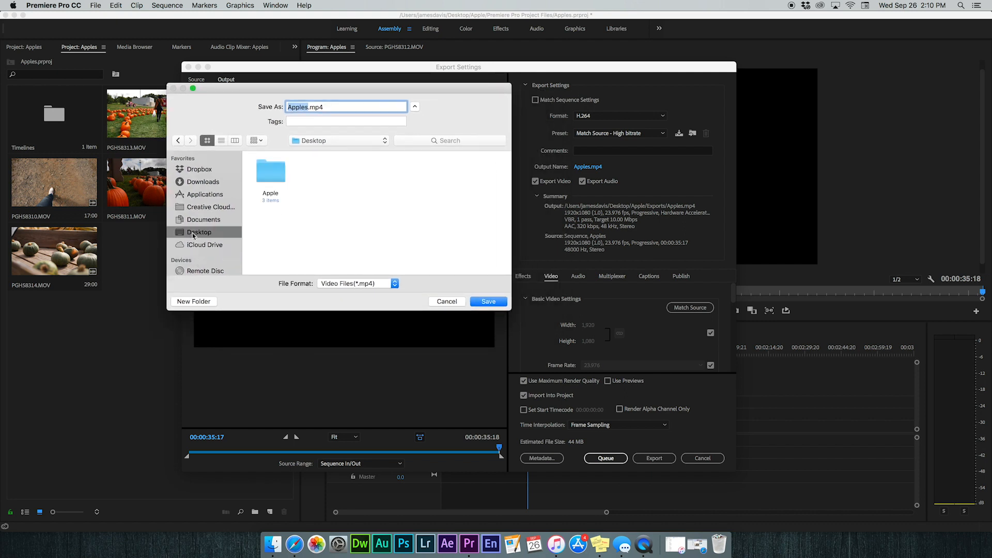
{"action": "double_click", "coordinate": [273, 180]}
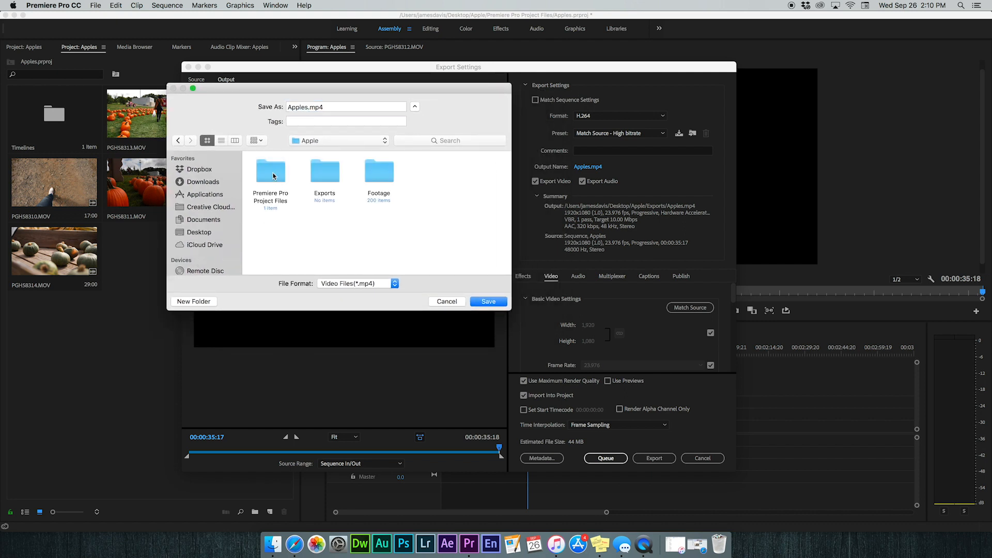
{"action": "left_click", "coordinate": [319, 171]}
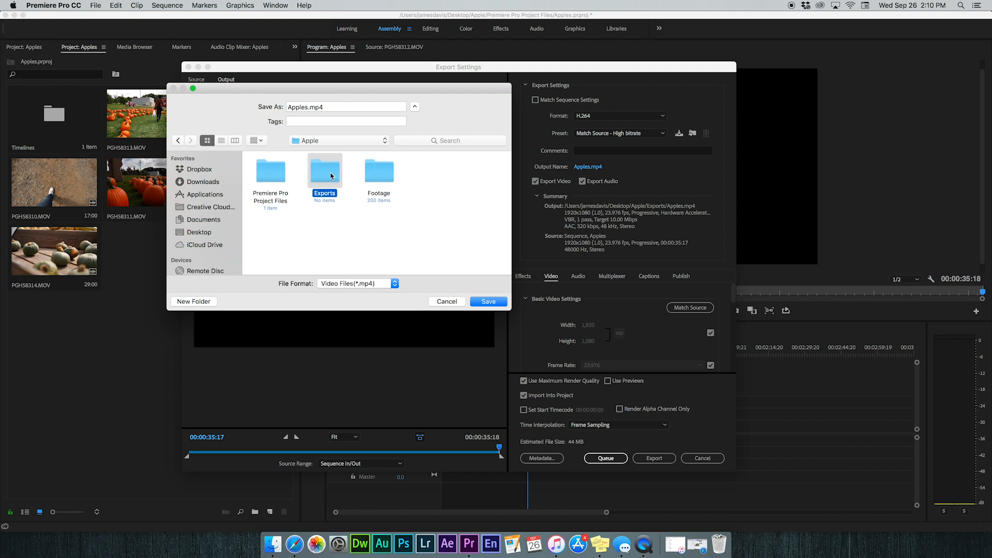
{"action": "double_click", "coordinate": [331, 177]}
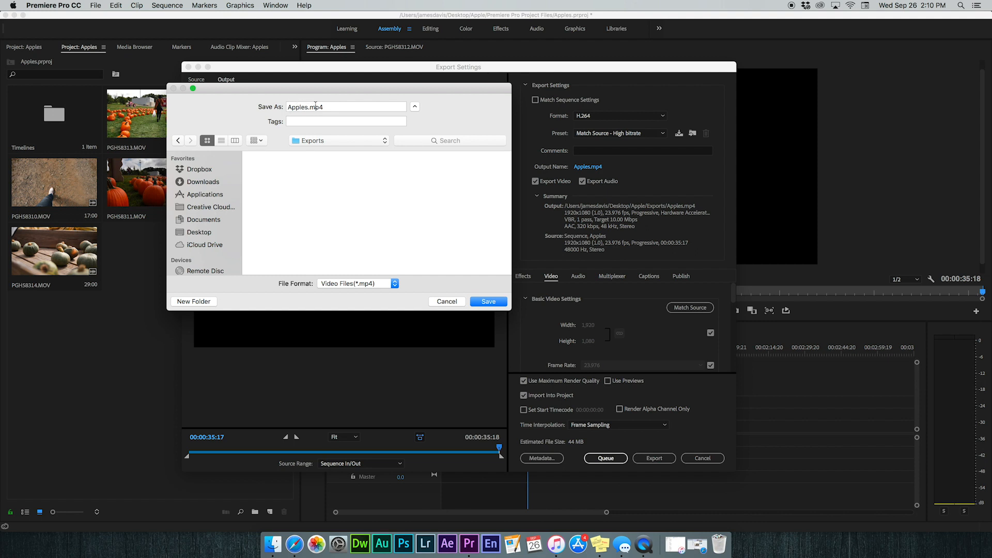
{"action": "left_click", "coordinate": [489, 301]}
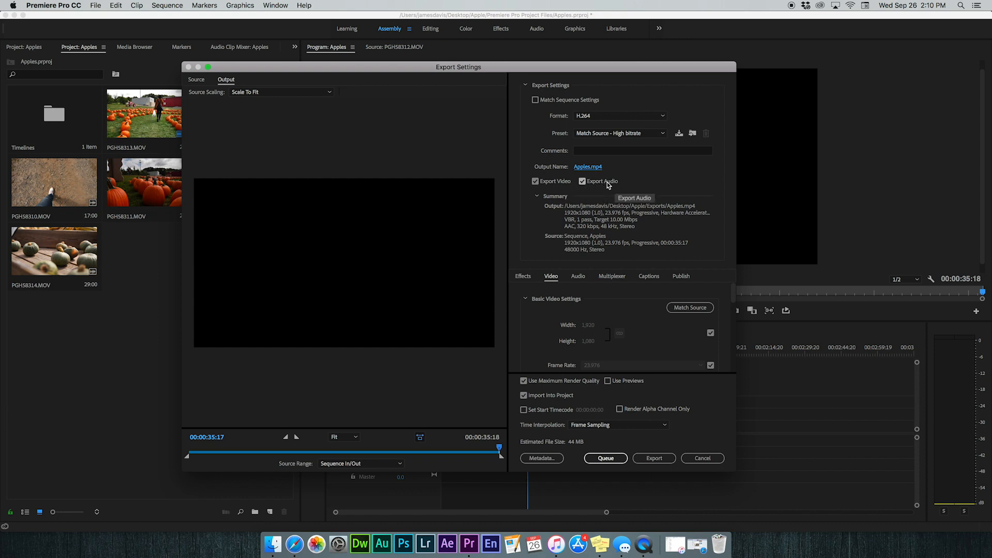
Step: Review the video export settings, export the Apples sequence, and move the playhead to 00:00:12:14
{"action": "scroll", "coordinate": [602, 312], "scroll_direction": "down", "scroll_amount": 5}
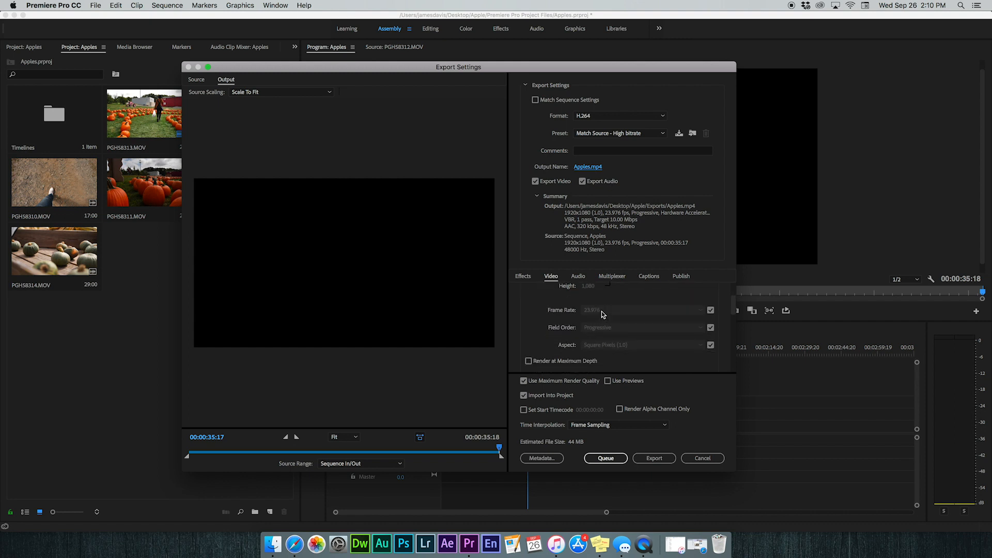
{"action": "scroll", "coordinate": [602, 311], "scroll_direction": "down", "scroll_amount": 5}
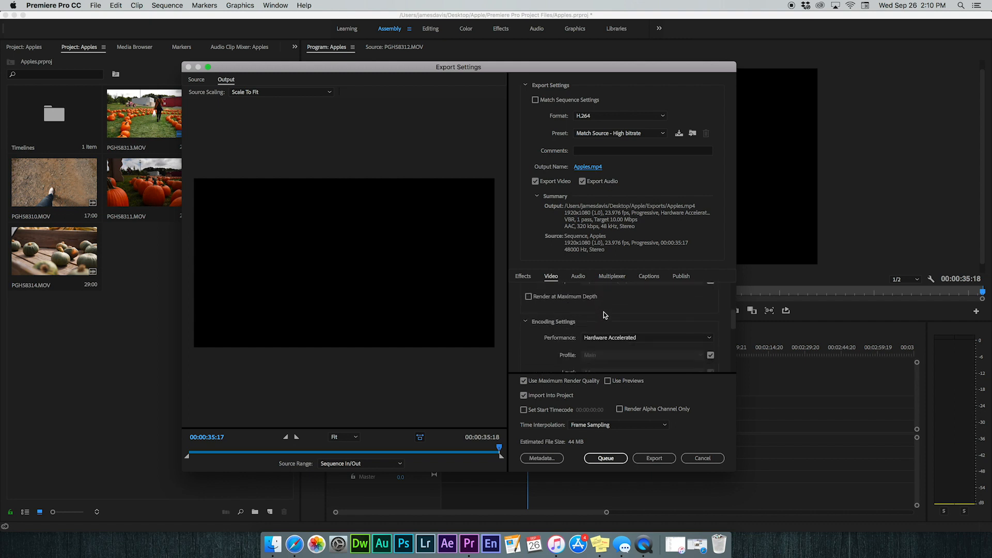
{"action": "scroll", "coordinate": [603, 315], "scroll_direction": "down", "scroll_amount": 5}
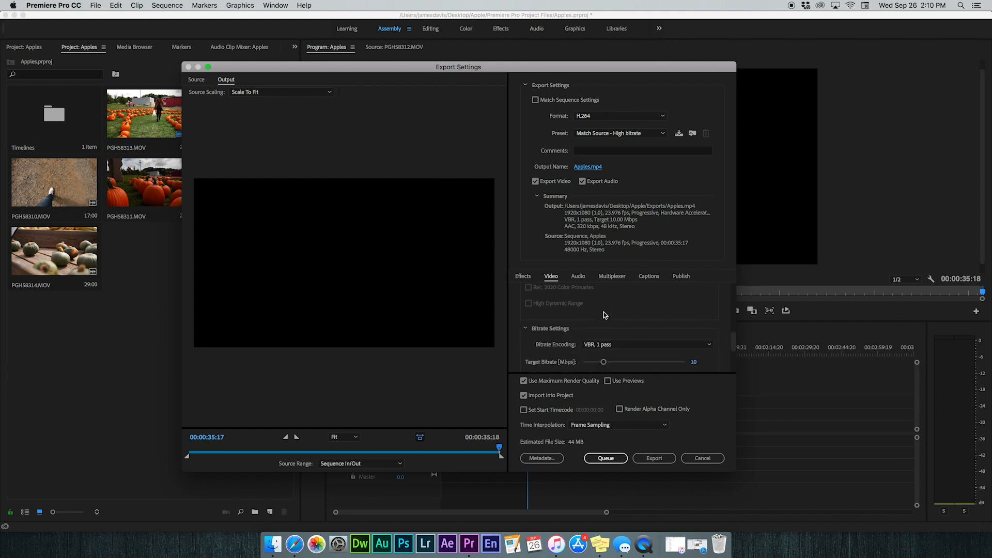
{"action": "scroll", "coordinate": [603, 315], "scroll_direction": "down", "scroll_amount": 4}
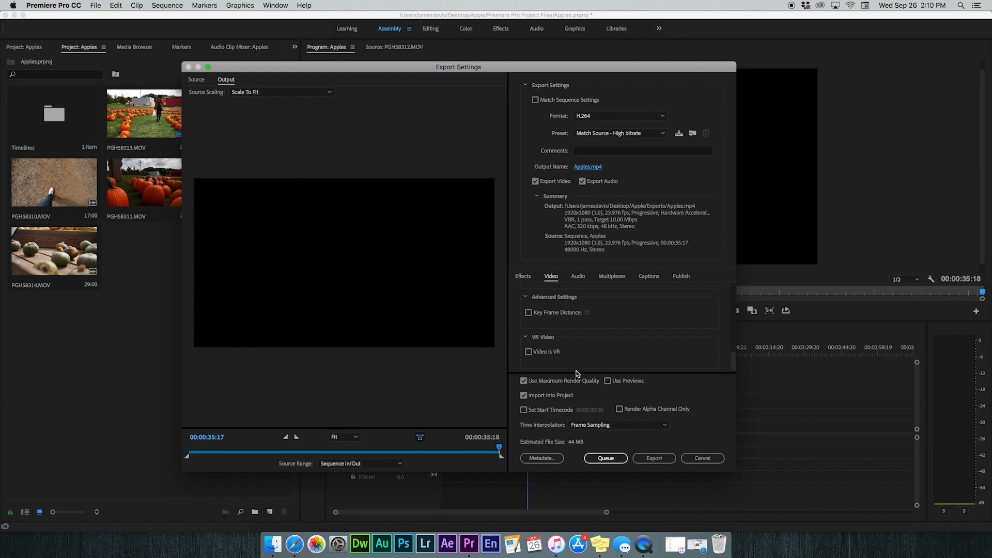
{"action": "left_click", "coordinate": [653, 458]}
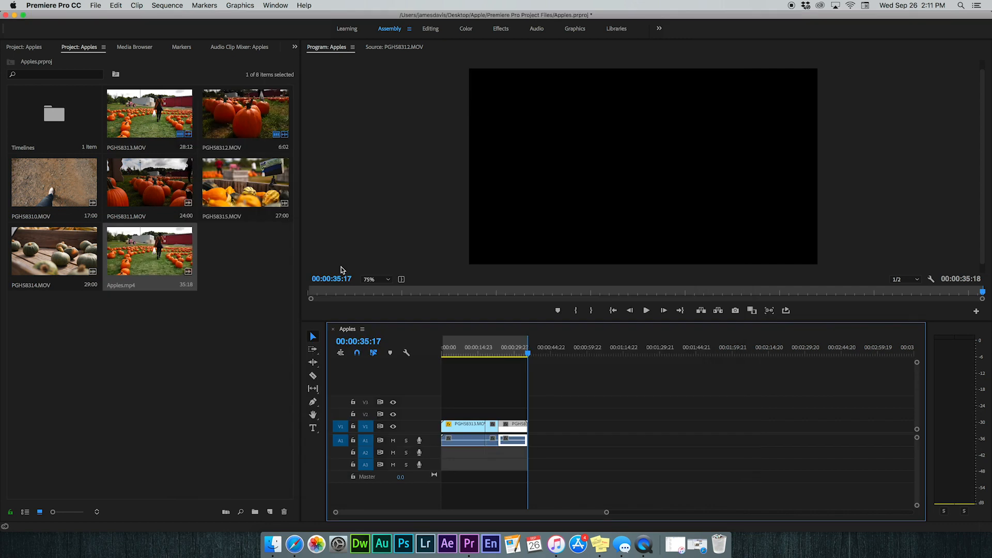
{"action": "left_click_drag", "start_coordinate": [448, 347], "coordinate": [474, 345]}
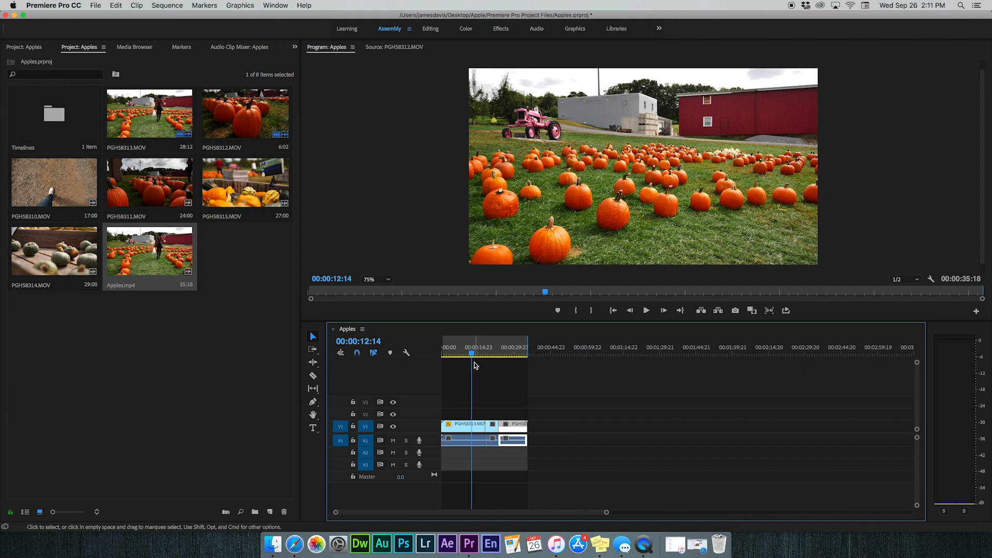
Step: Switch to Finder and locate Apples.mp4 in the Exports folder inside the Desktop's Apple folder
{"action": "left_click", "coordinate": [273, 543]}
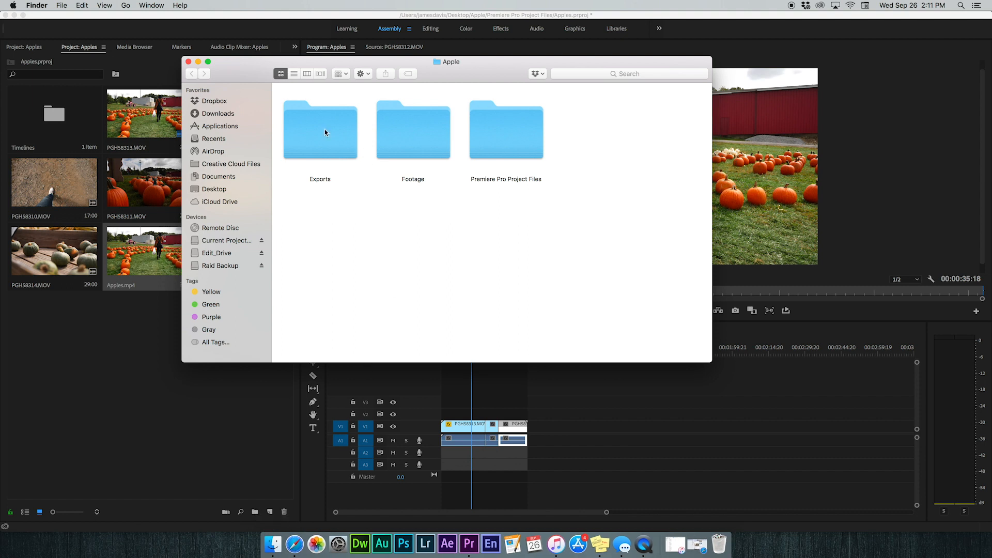
{"action": "left_click", "coordinate": [325, 133]}
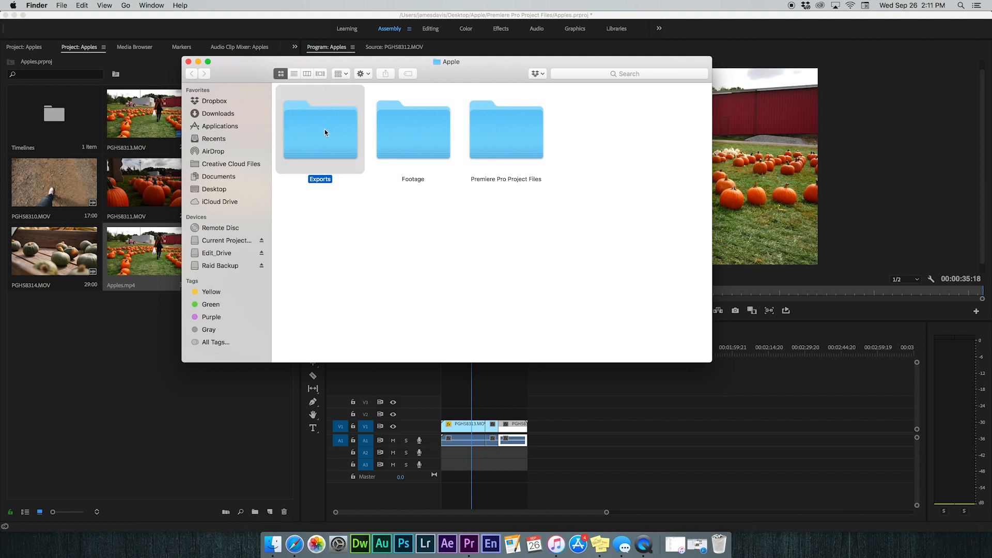
{"action": "left_click", "coordinate": [210, 191]}
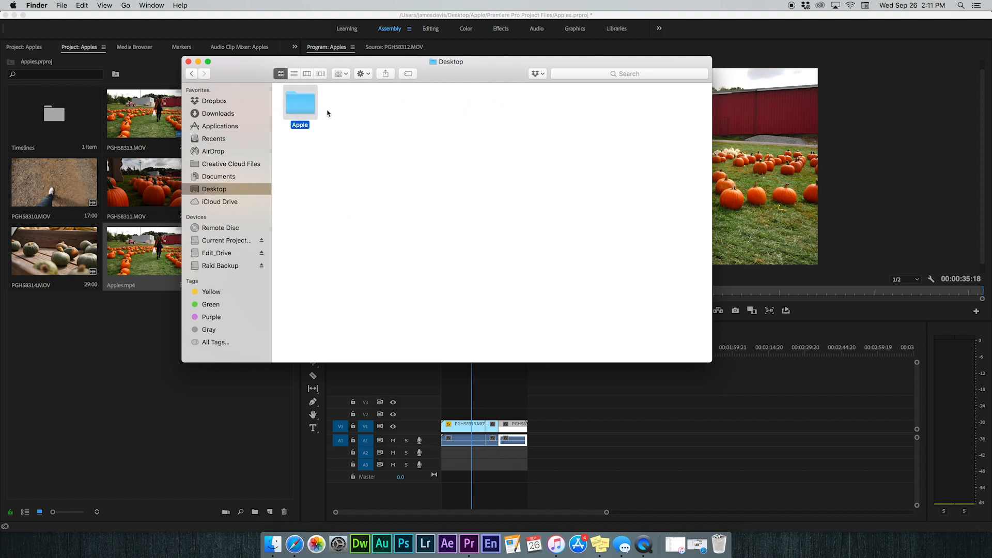
{"action": "double_click", "coordinate": [297, 107]}
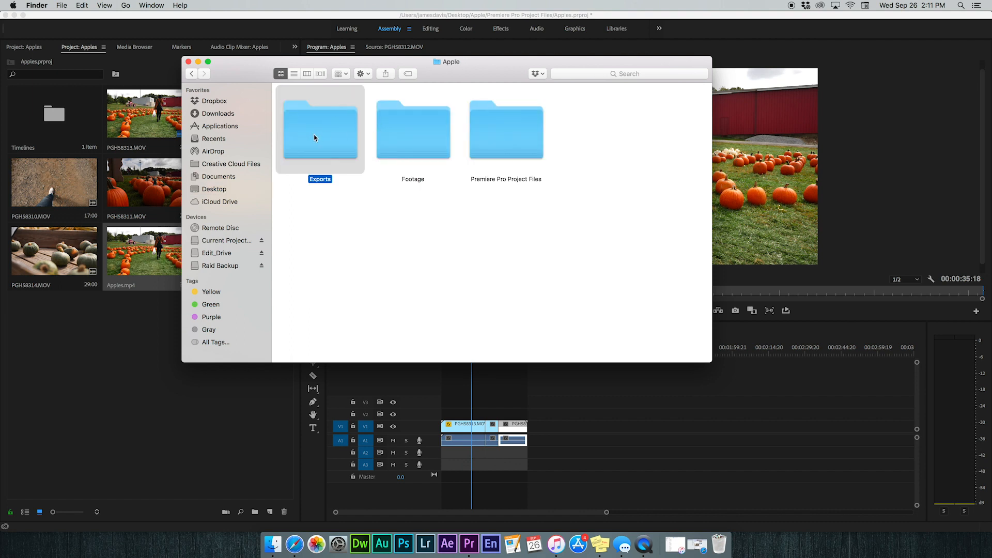
{"action": "double_click", "coordinate": [315, 135]}
{"action": "left_click", "coordinate": [295, 119]}
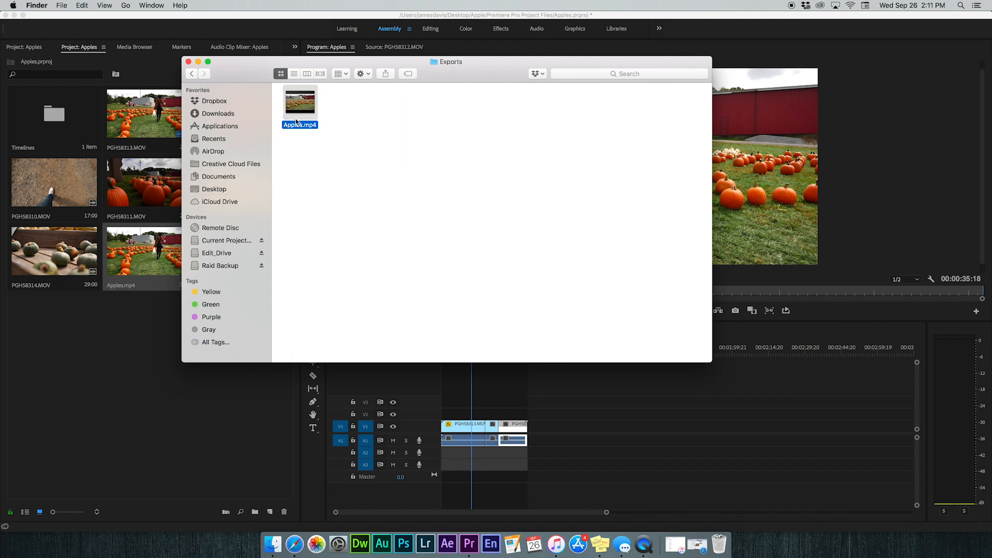
Step: Open the exported Apples.mp4 in QuickTime Player and play it
{"action": "mouse_move", "coordinate": [308, 112]}
{"action": "double_click", "coordinate": [308, 110]}
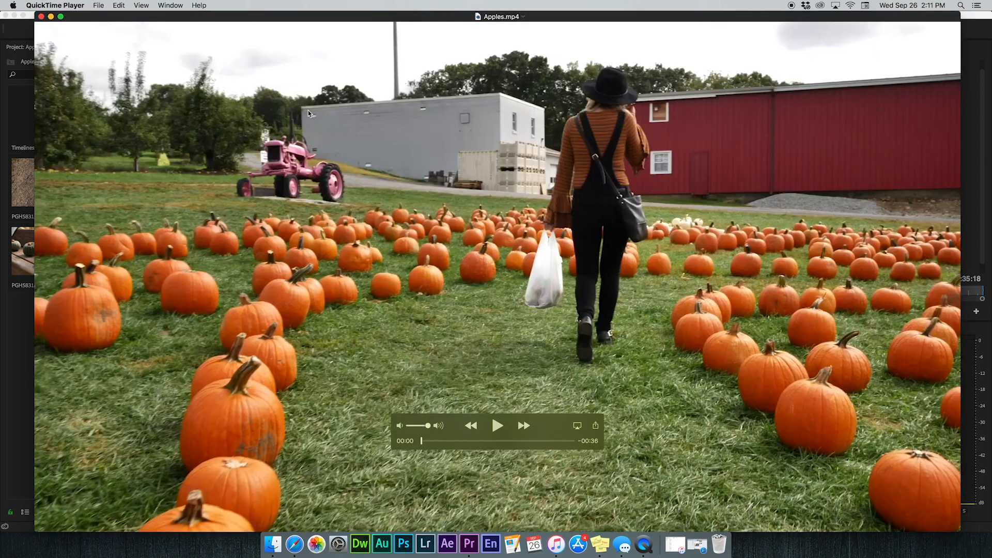
{"action": "left_click", "coordinate": [497, 427]}
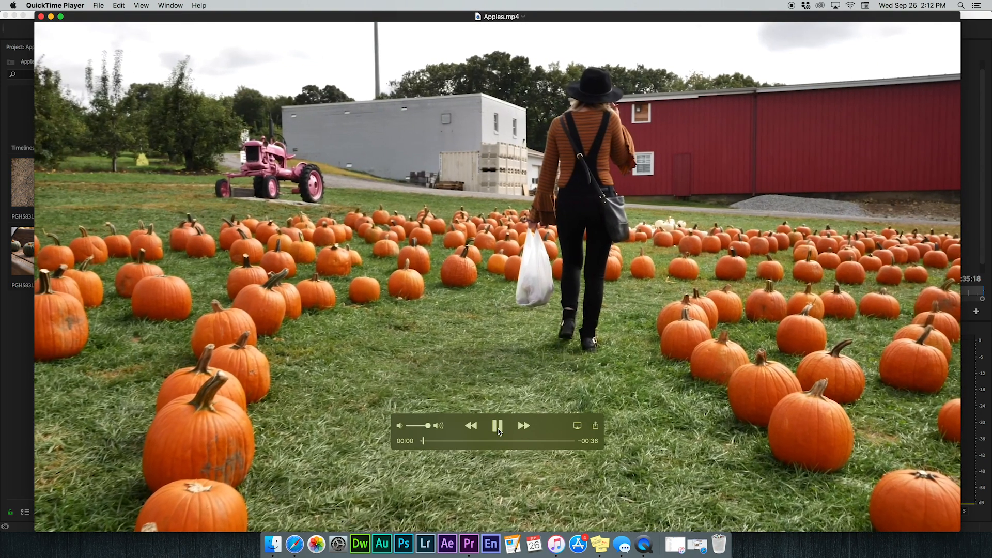